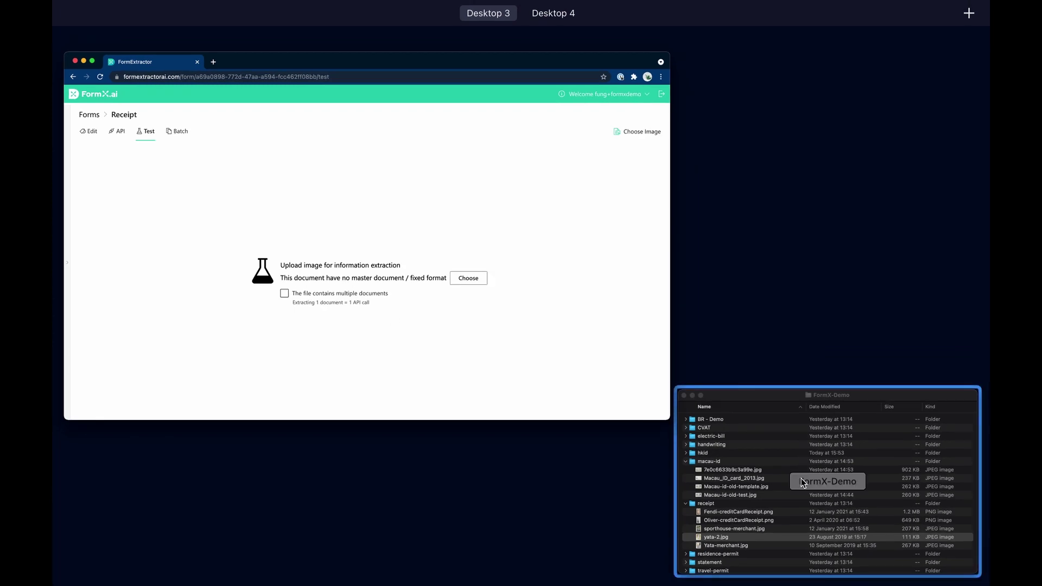
Preview yata-2.jpg from the receipt folder and upload it to the Receipt form's extraction test
key("space")
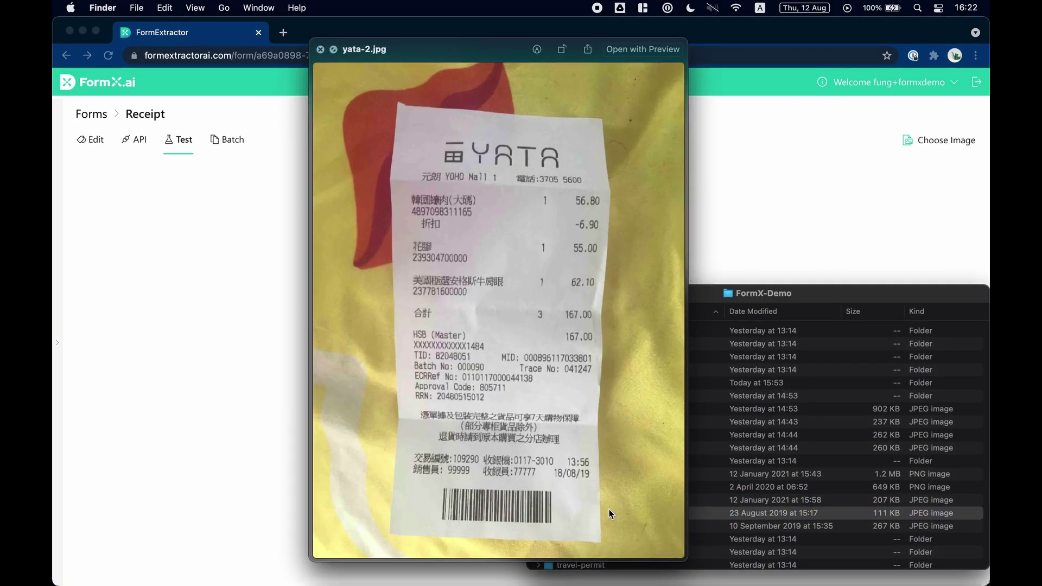
key("space")
left_click_drag(617, 510, 431, 418)
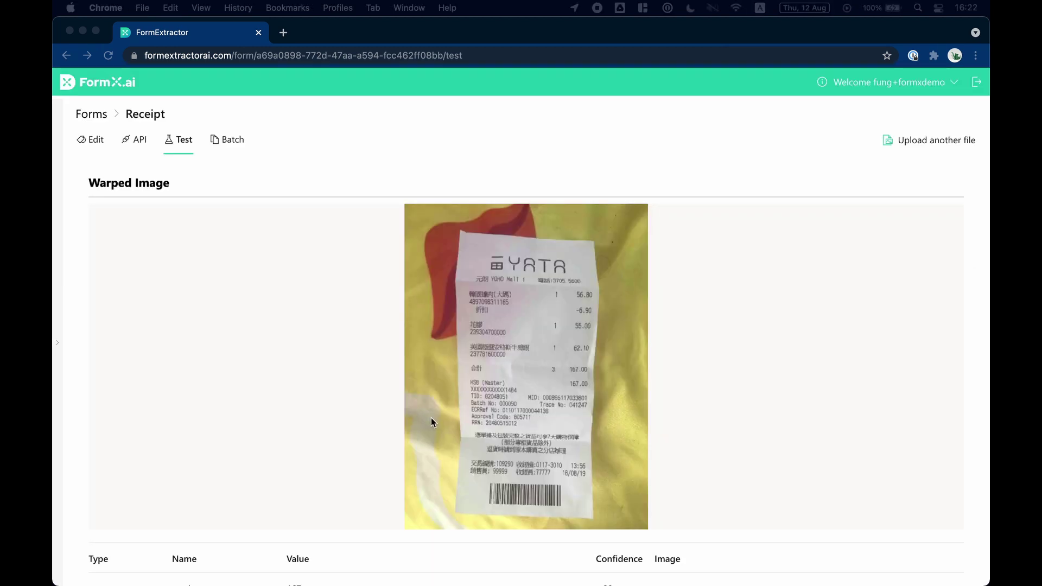
Review the fields extracted from yata-2.jpg, including the product details and the merchant row
scroll(431, 418, "down", 6)
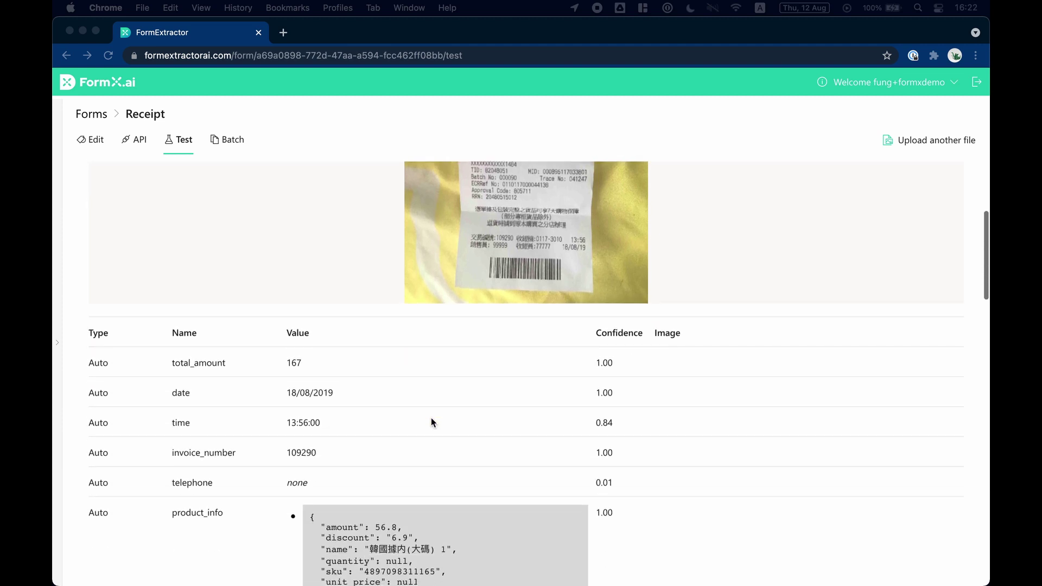
scroll(431, 418, "down", 5)
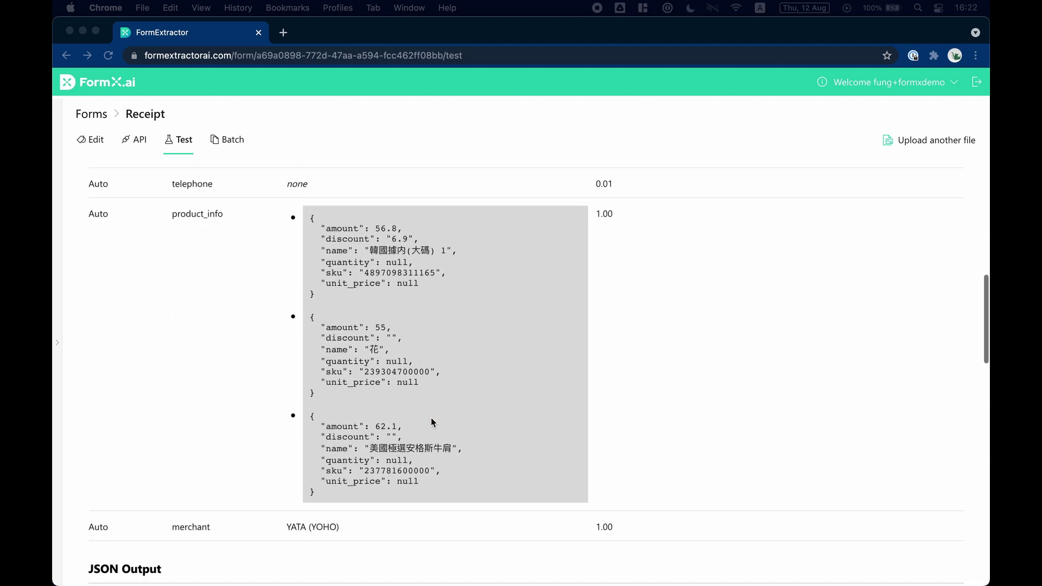
left_click(179, 444)
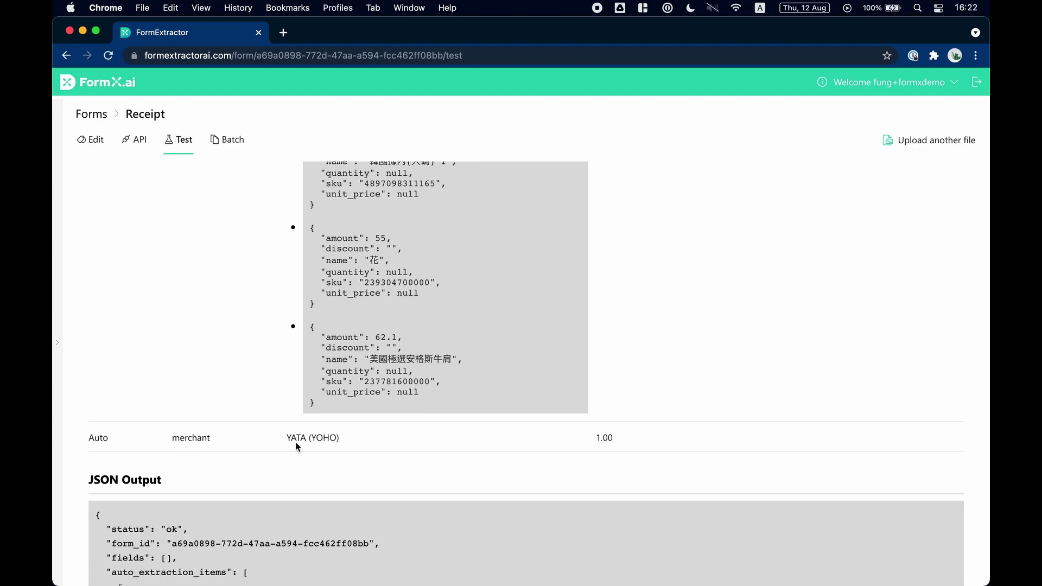
left_click_drag(349, 440, 170, 436)
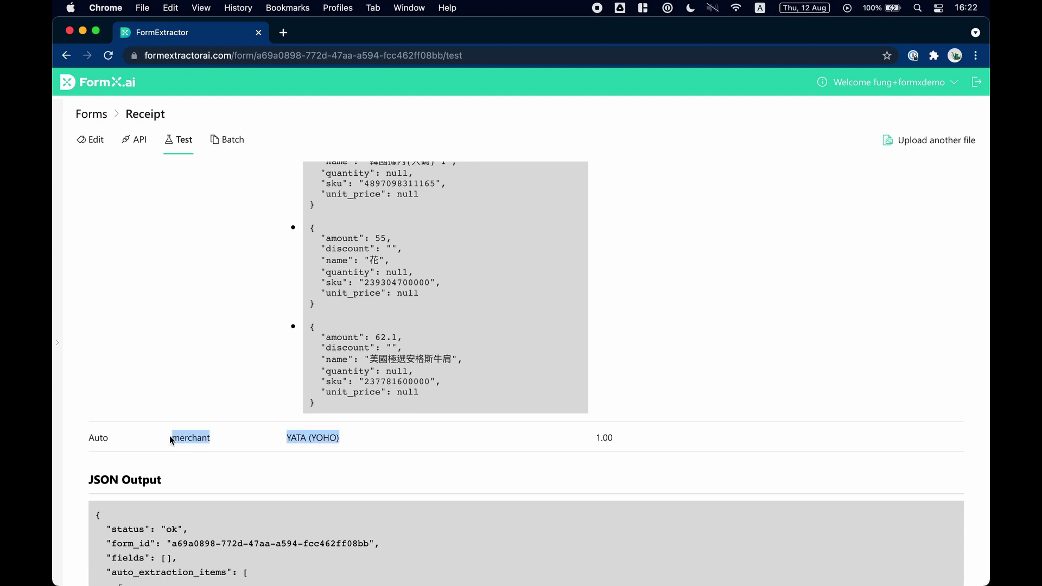
left_click(169, 435)
Preview Yata-merchant.jpg from the FormX-Demo receipt folder and upload it to the Receipt form's extraction test
key("ctrl+Up")
left_click(698, 488)
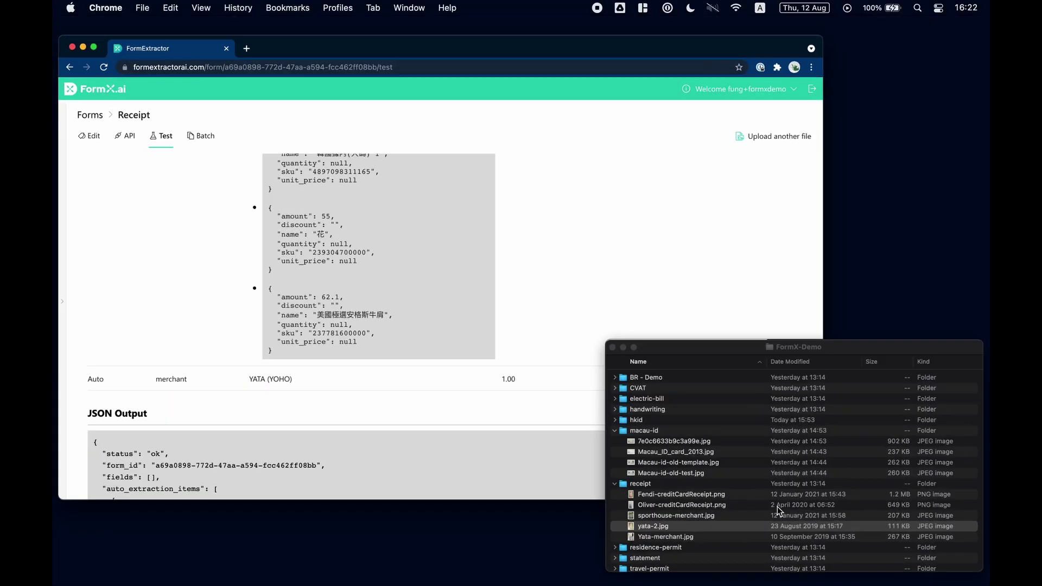
left_click(642, 526)
key("space")
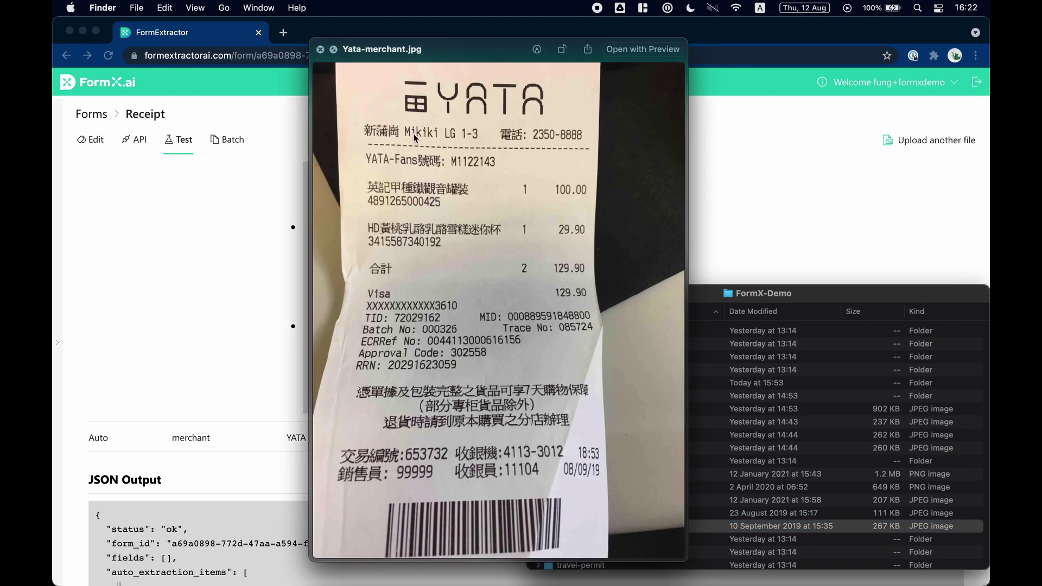
key("space")
left_click_drag(607, 523, 450, 503)
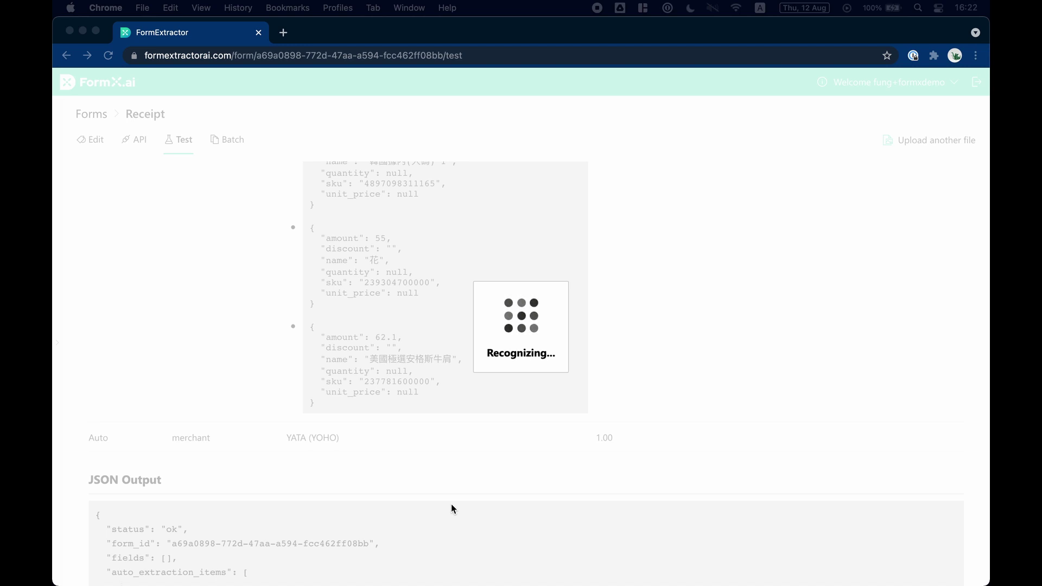
Review the fields extracted from Yata-merchant.jpg, highlighting the merchant row
scroll(451, 508, "up", 15)
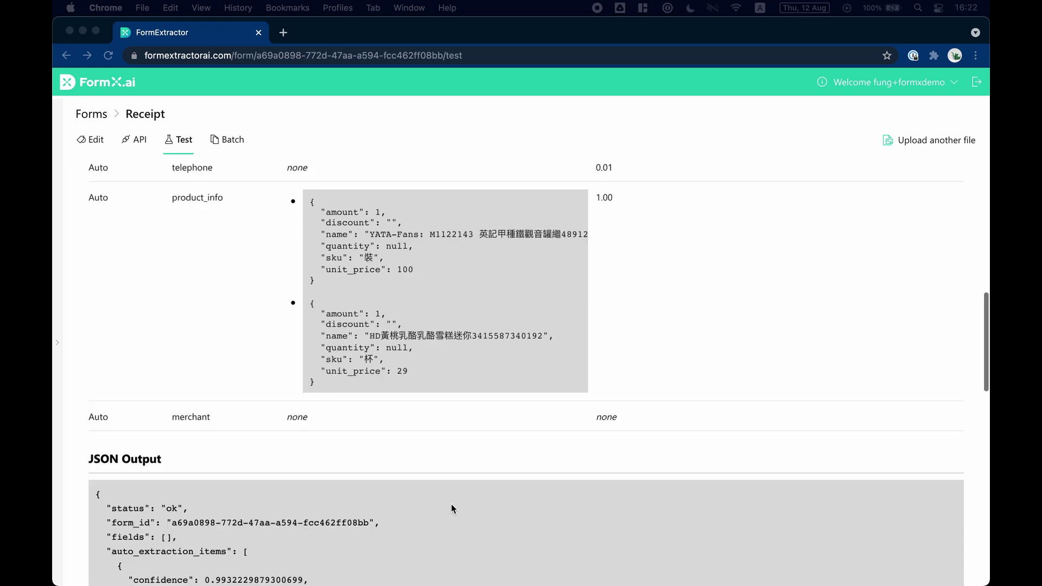
scroll(450, 503, "down", 12)
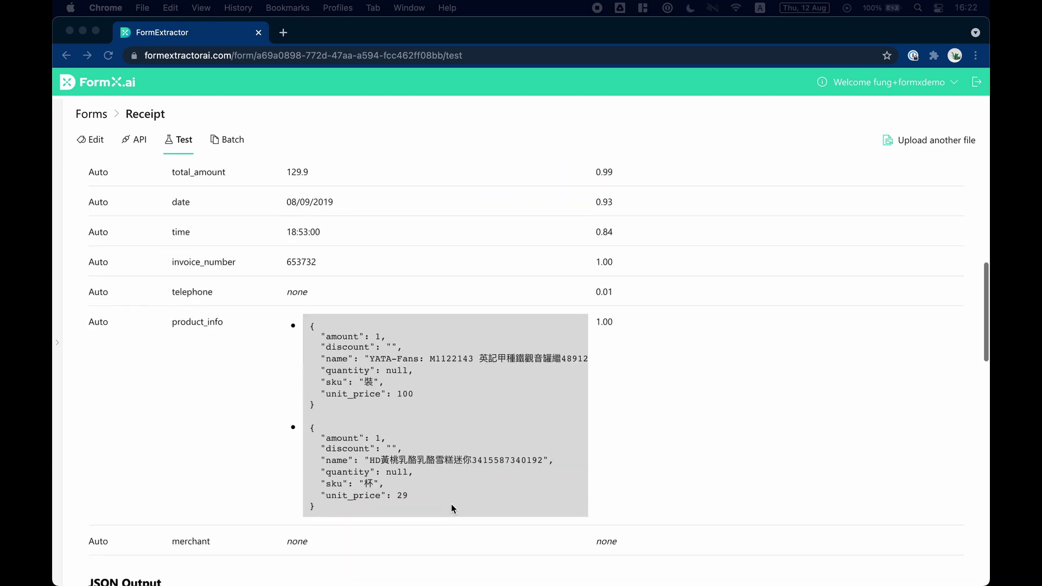
left_click_drag(173, 433, 333, 434)
left_click(334, 434)
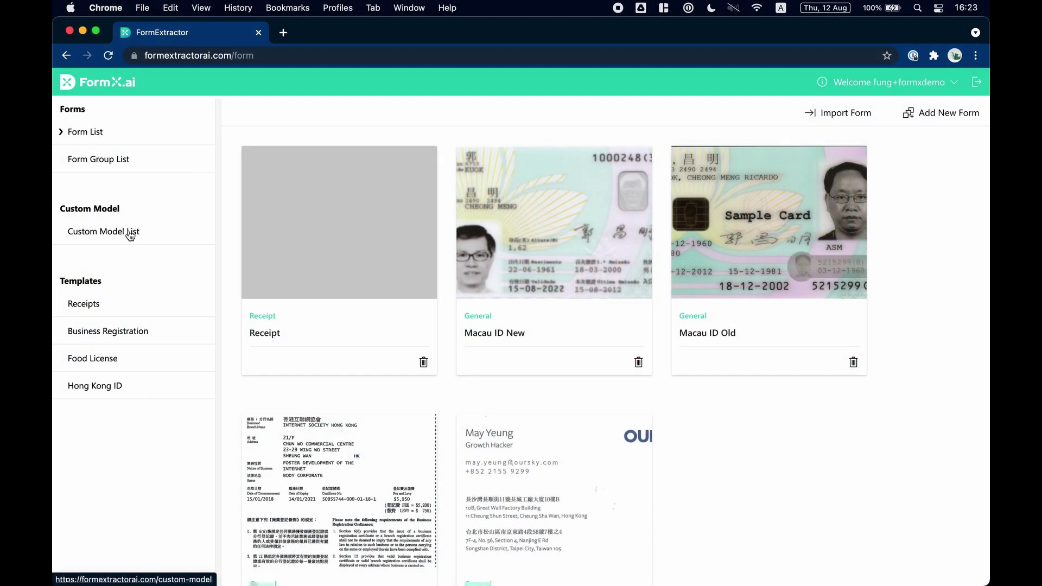
Create a new custom model named Invoices
left_click(132, 233)
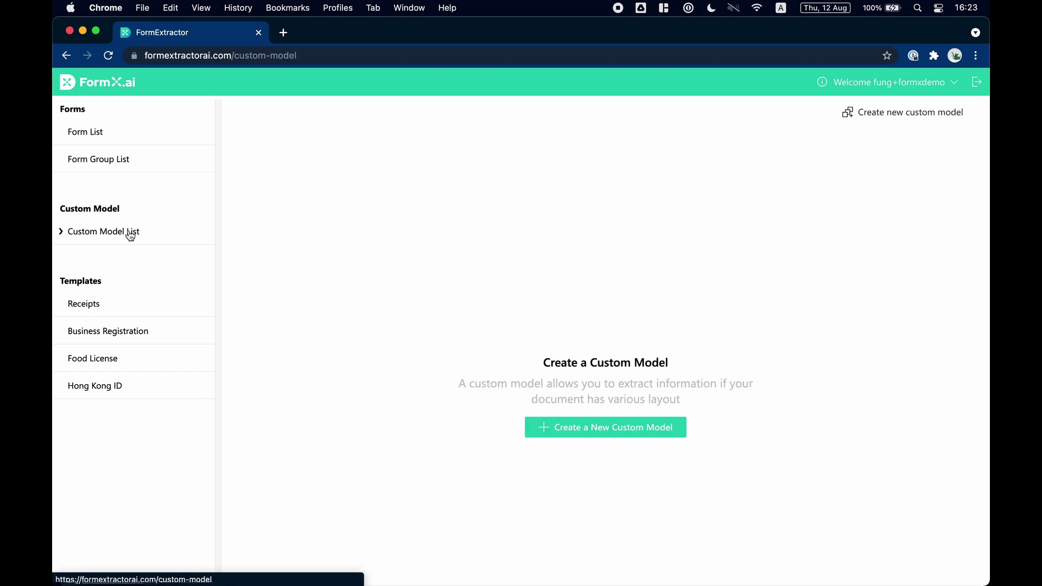
left_click(584, 427)
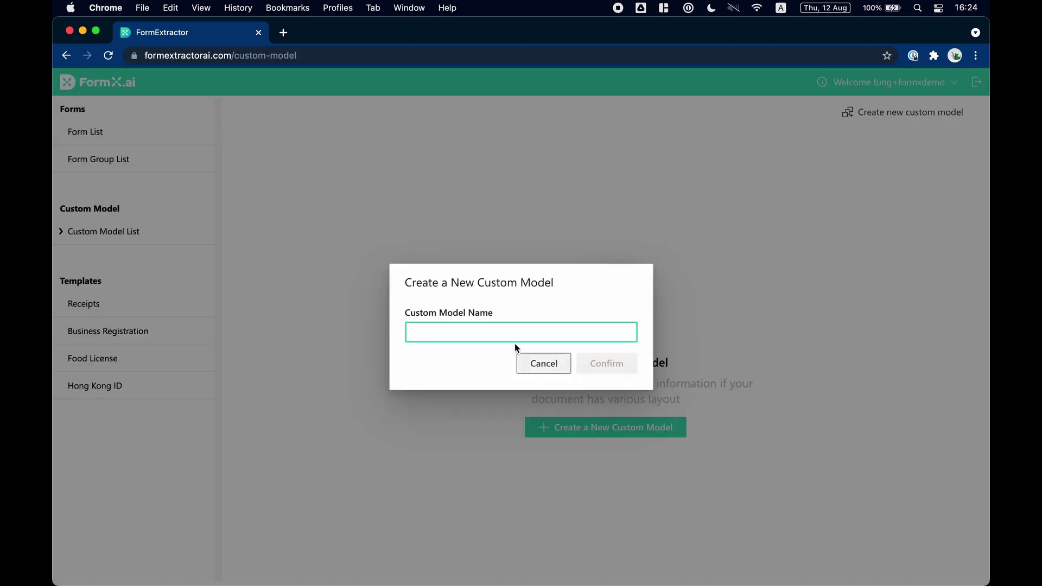
type("Invoices")
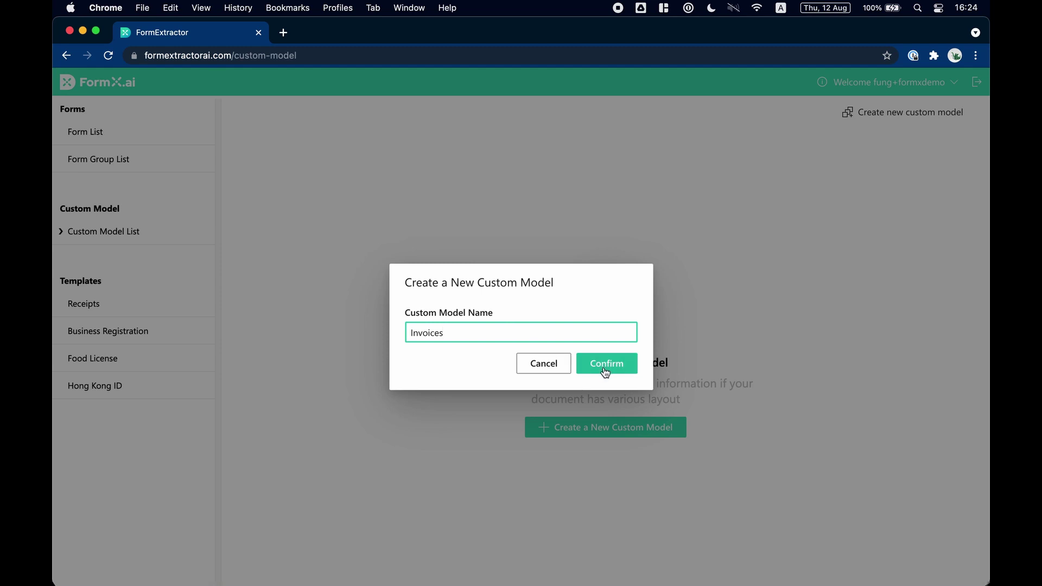
left_click(603, 366)
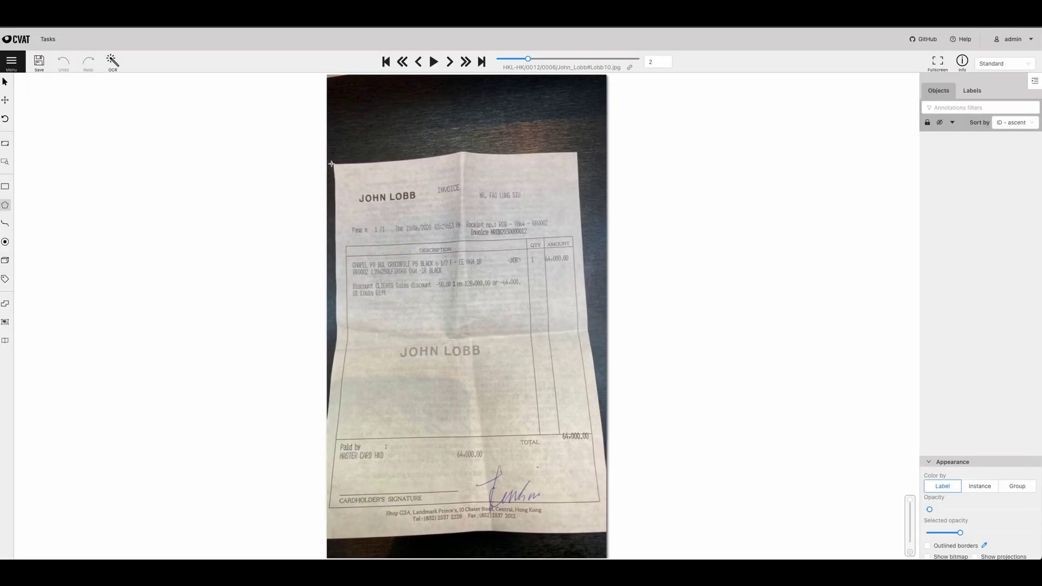
In CVAT, outline the whole John Lobb invoice sheet with a four-point receipt_box polygon
left_click(582, 152)
left_click(604, 534)
left_click(327, 542)
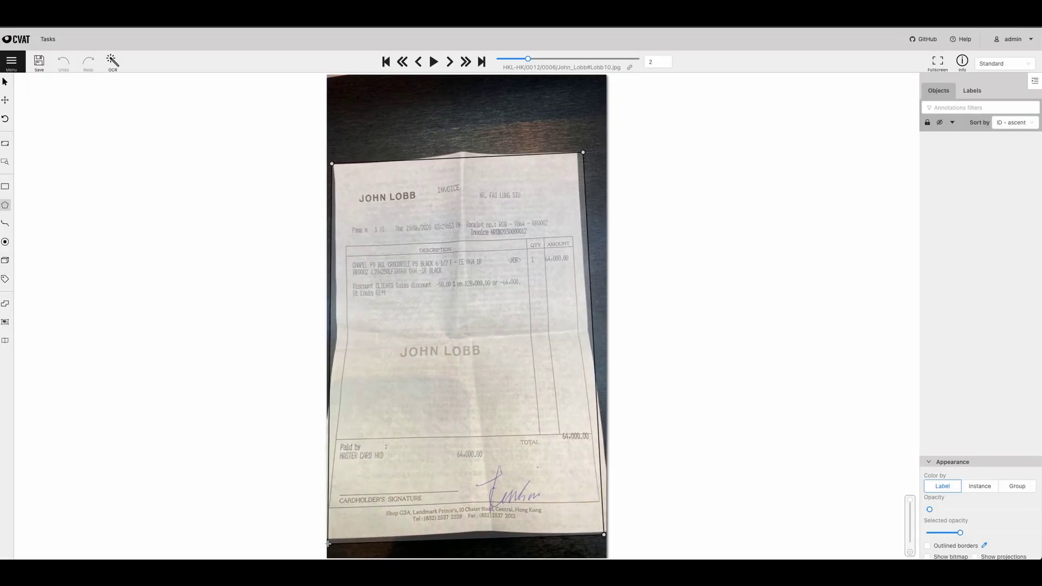
key("n")
Draw a four-point polygon labelled transaction_date_value around the date on the invoice
mouse_move(5, 204)
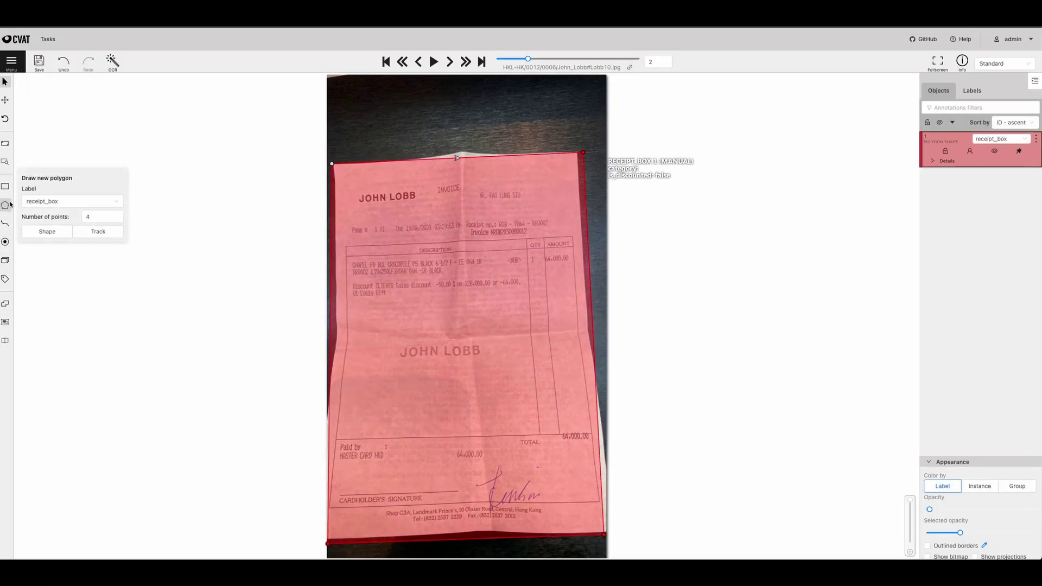
left_click(56, 202)
type("date")
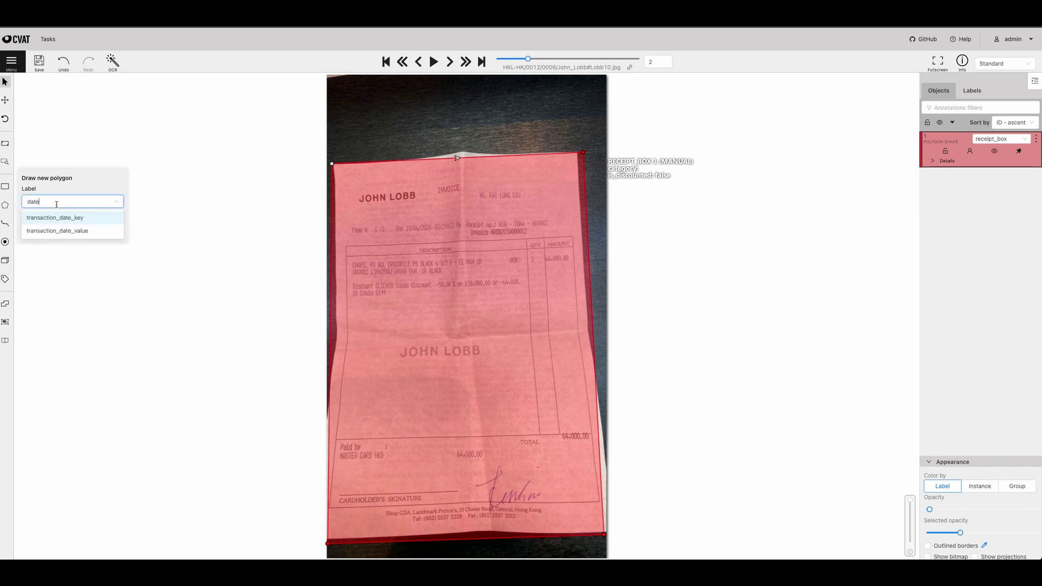
left_click(62, 231)
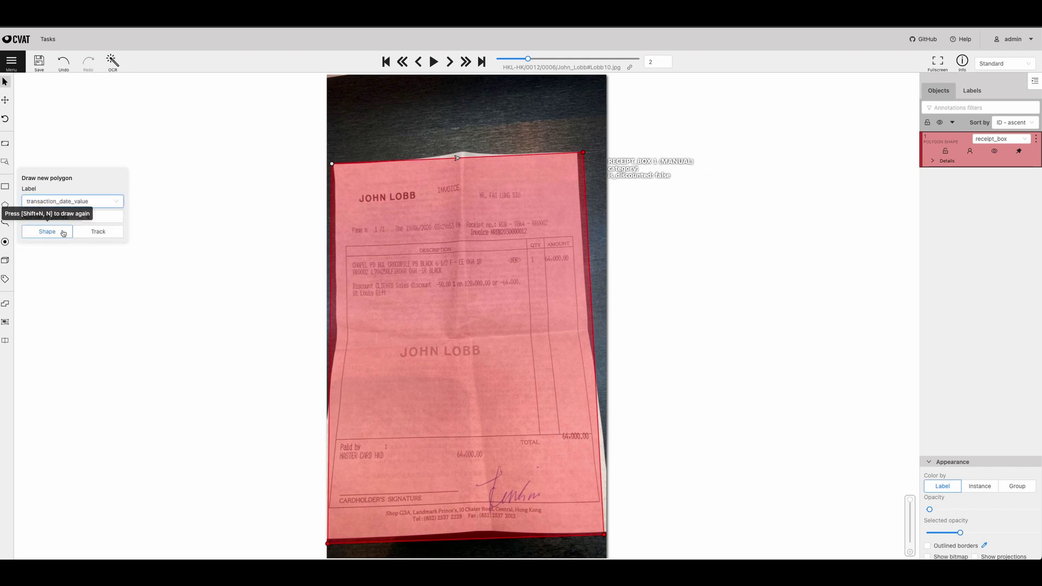
left_click(63, 232)
left_click(432, 221)
left_click(432, 237)
left_click(405, 238)
key("n")
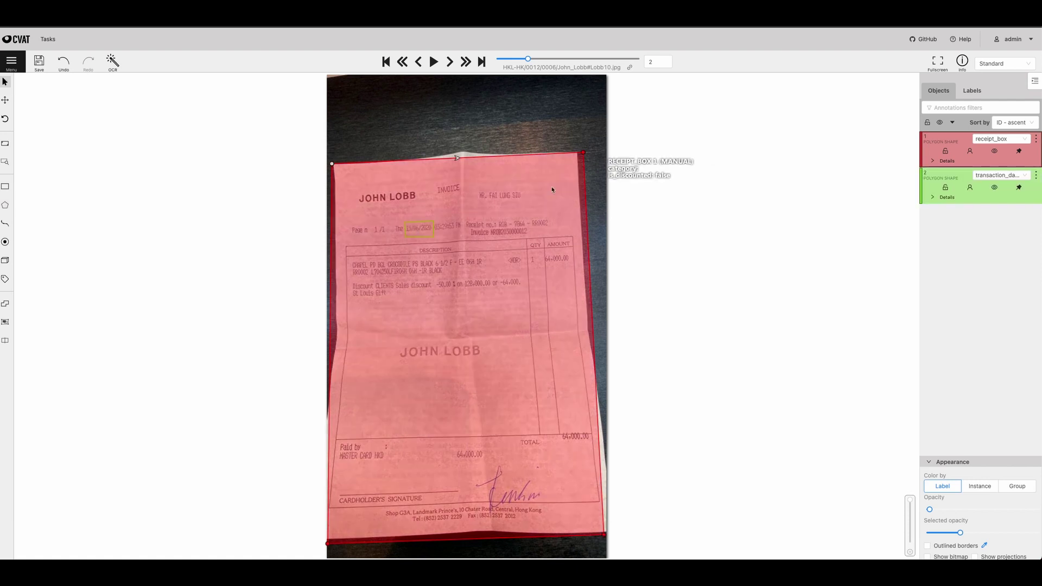
Draw a four-point polygon with the invoice number key label around the word "Invoice" above the description table
mouse_move(5, 205)
left_click(56, 201)
type("invoi")
left_click(58, 214)
left_click(59, 229)
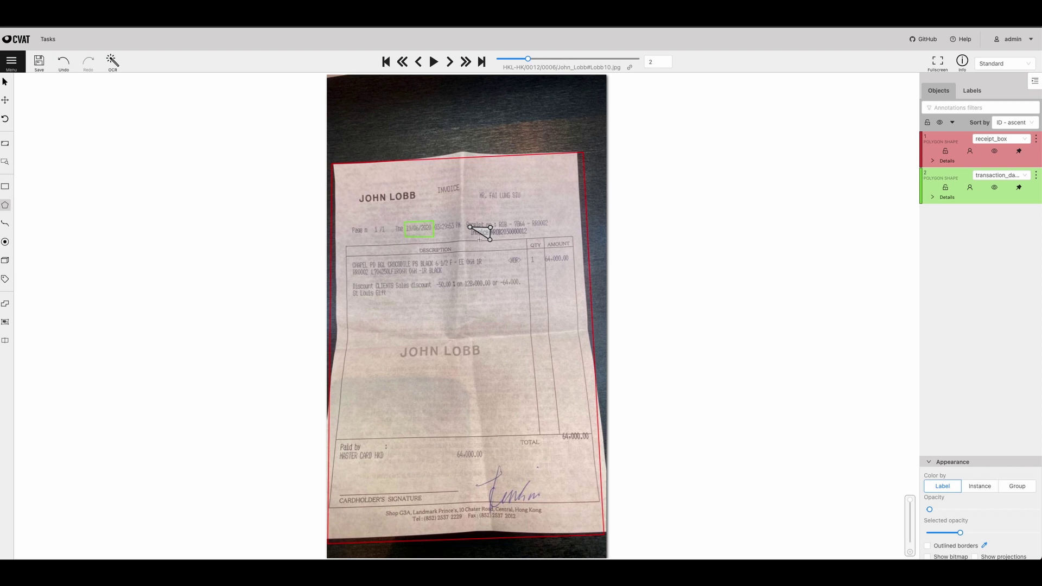
key("n")
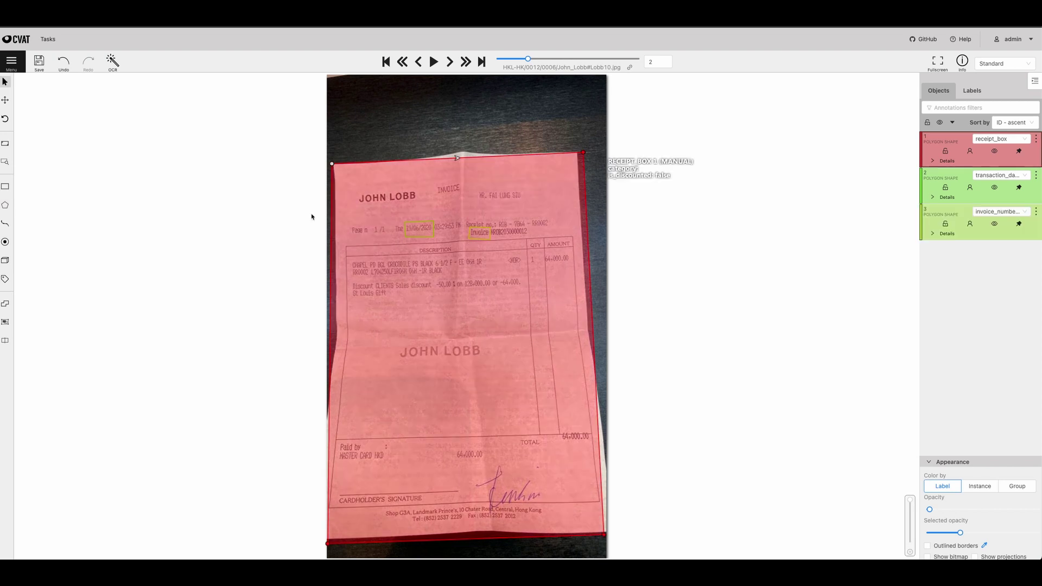
Draw a four-point polygon with the invoice number value label around the number next to the word "Invoice"
left_click(29, 201)
type("invoi")
left_click(42, 231)
left_click(46, 232)
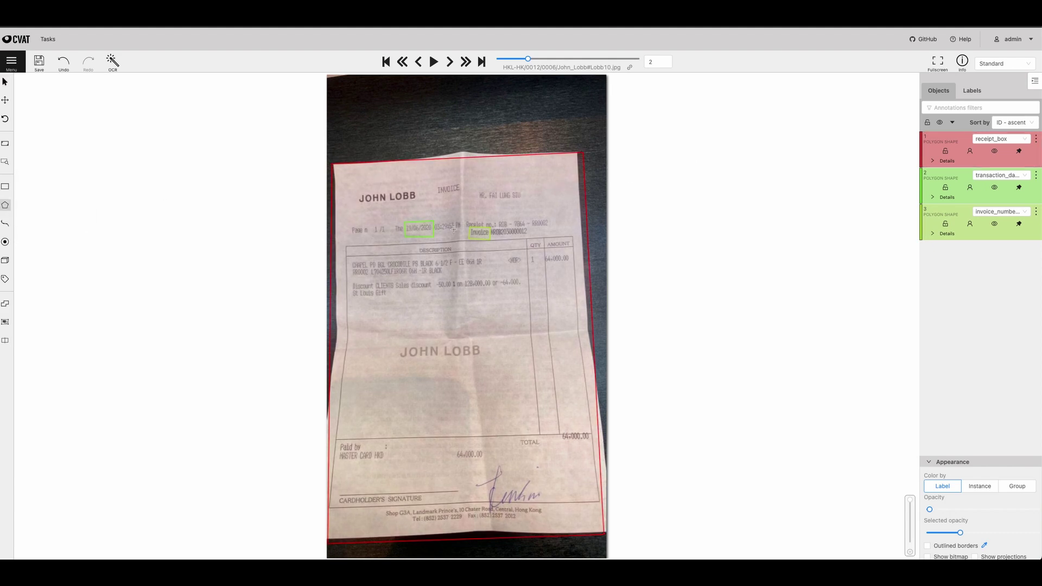
scroll(488, 227, "up", 10)
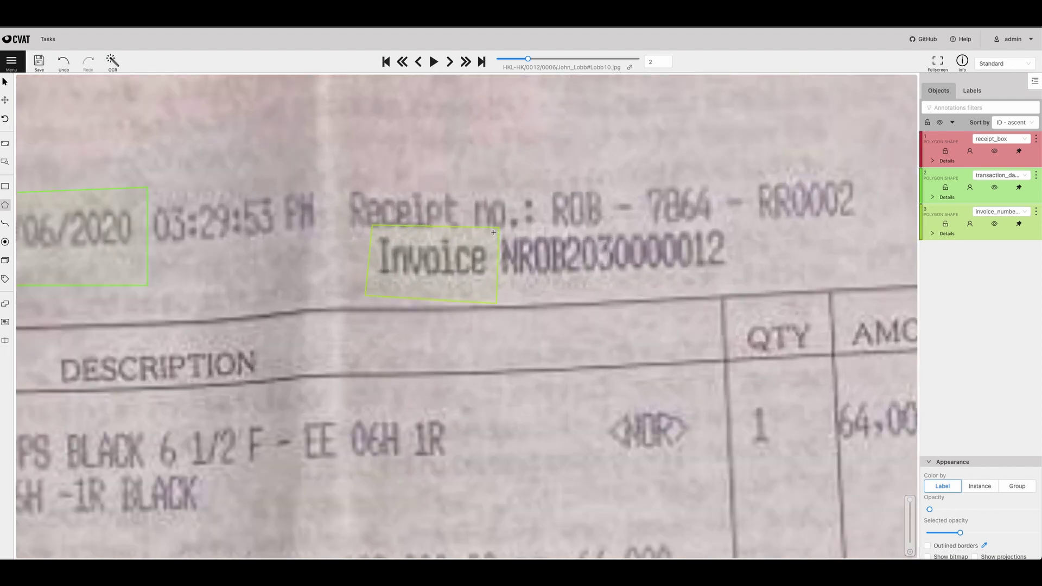
left_click(494, 232)
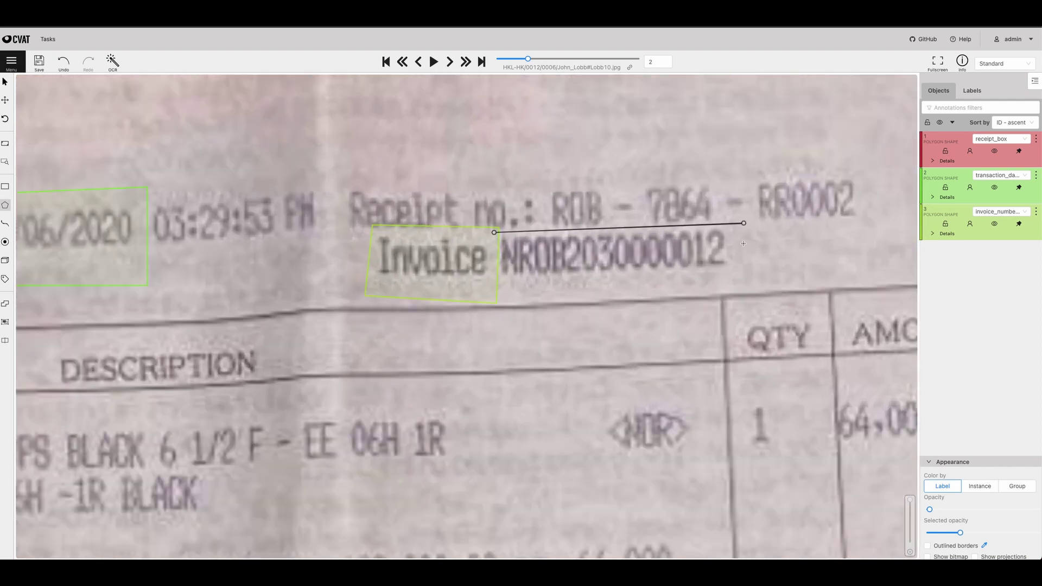
left_click(744, 222)
left_click(743, 281)
left_click(495, 293)
key("n")
left_click(1004, 63)
left_click(1000, 89)
key("0")
left_click(1023, 109)
left_click(1024, 110)
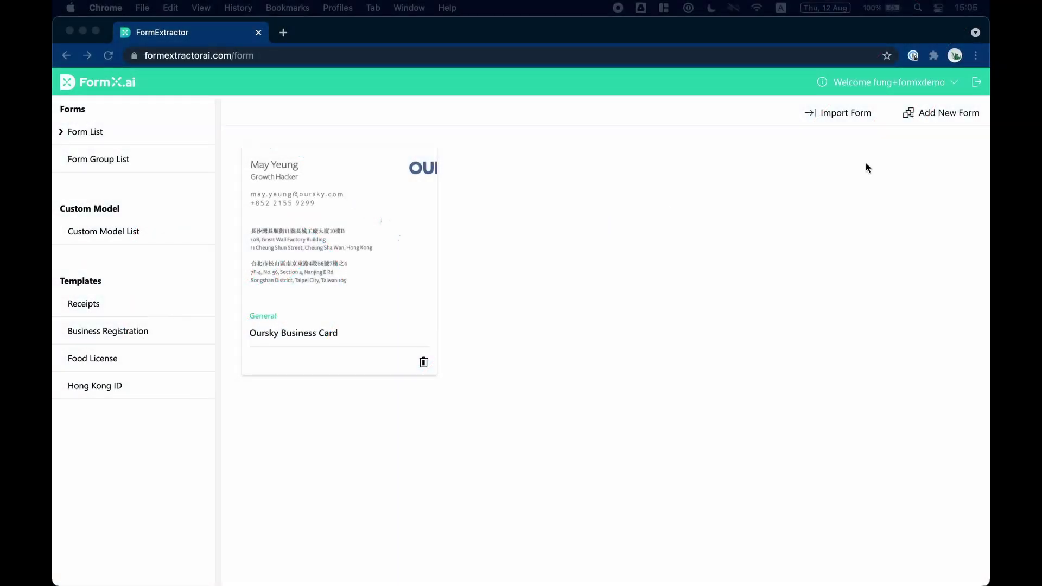
In FormX.ai, create a fixed-format form named Business Registration with ISOC_HK_BR.jpg as its template image
left_click(934, 112)
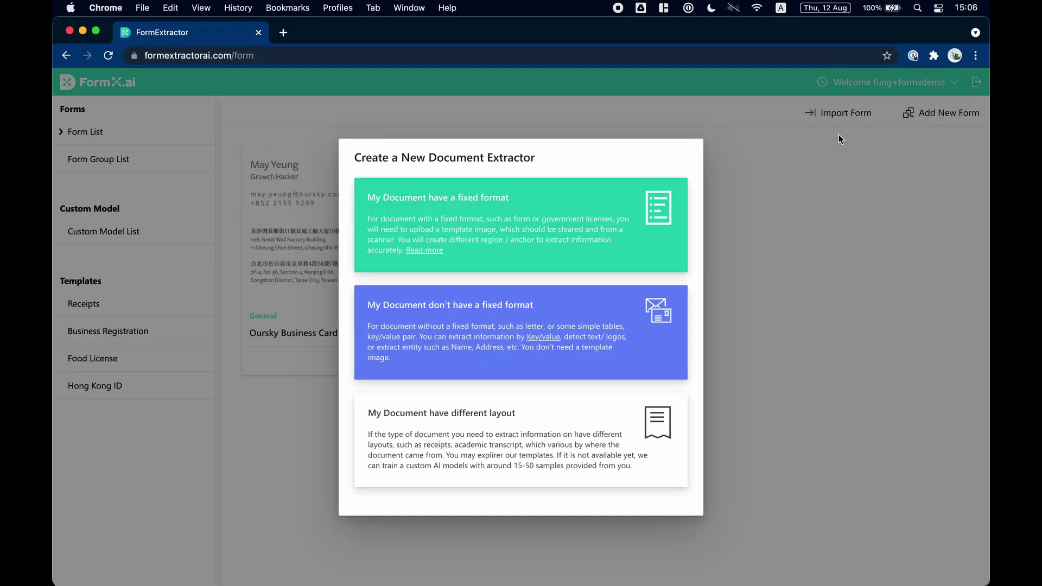
left_click(628, 212)
type("Business Regis")
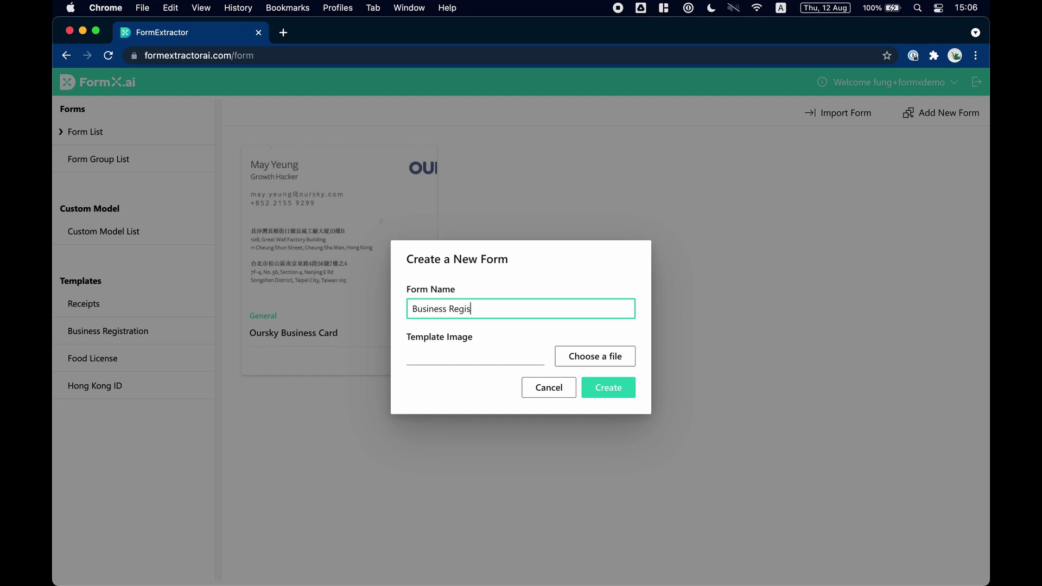
left_click(592, 356)
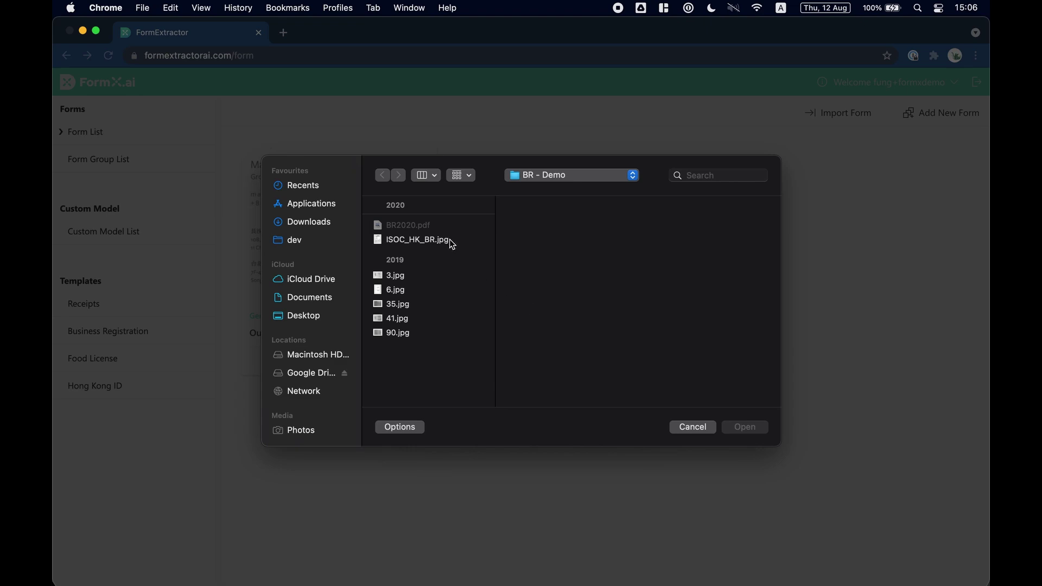
left_click(450, 239)
key("space")
key("space")
left_click(744, 427)
left_click(608, 387)
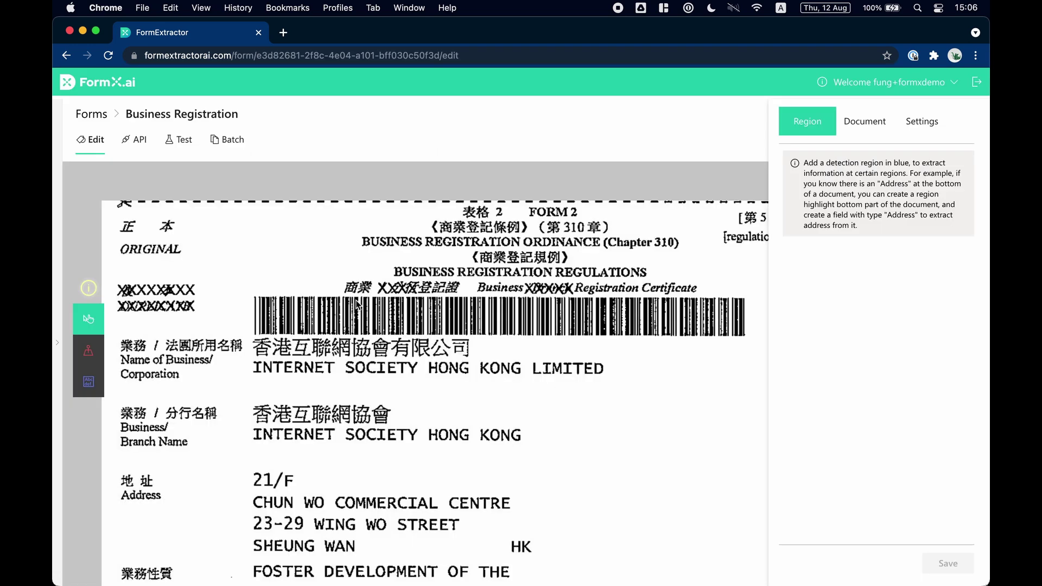
Mark anchors around the "Name of Business/Corporation" label and the "Business Registration Ordinance" heading on the template
left_click(84, 358)
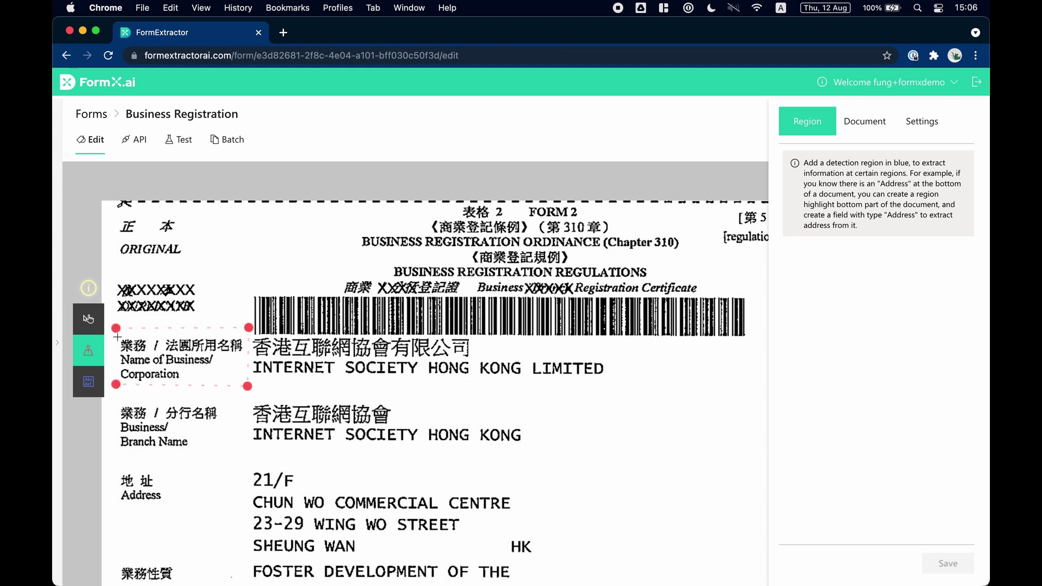
left_click_drag(115, 344, 115, 328)
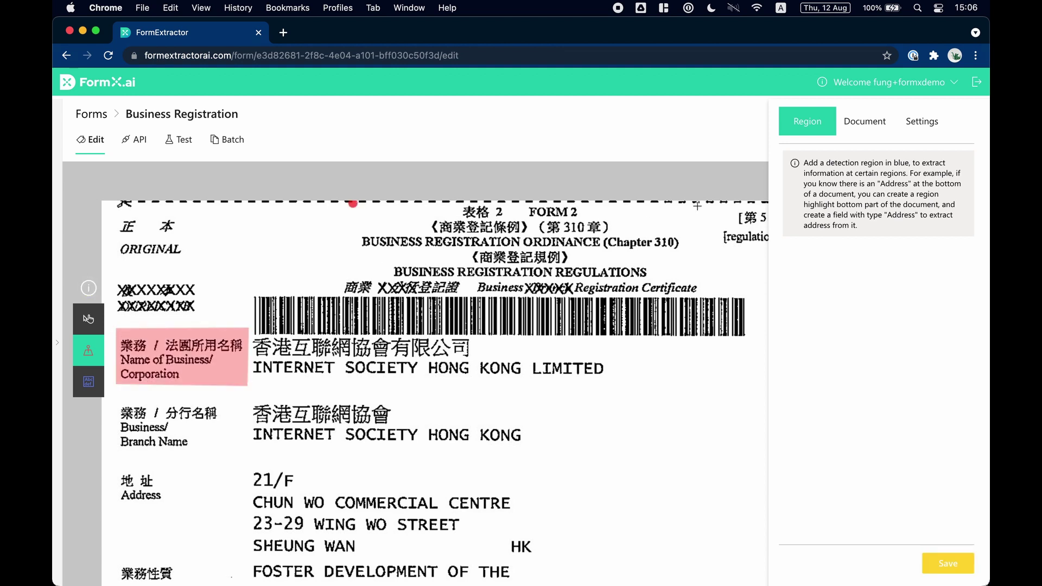
left_click_drag(354, 260, 352, 203)
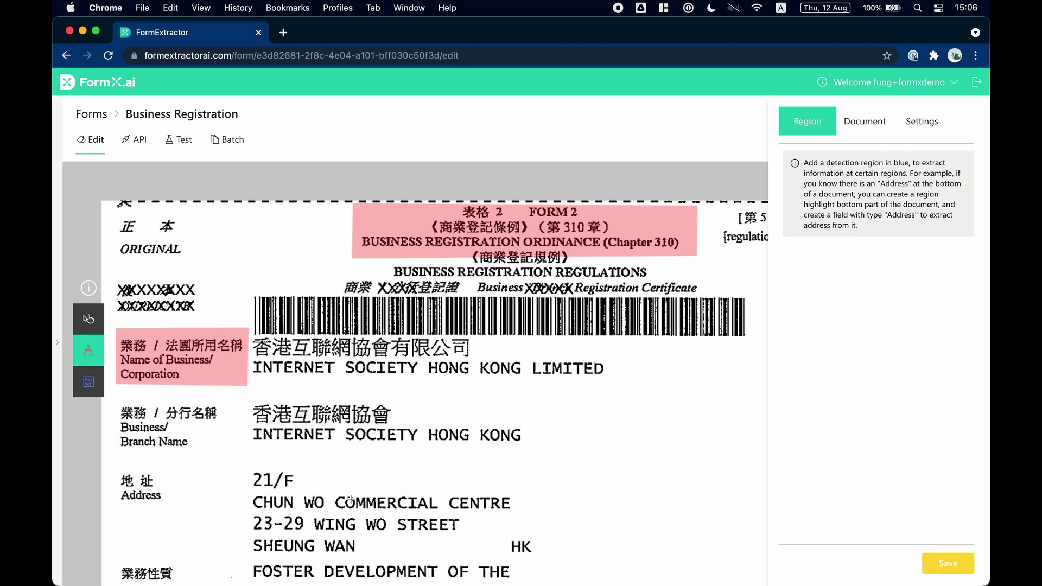
Mark anchors around the "Nature of Business" label and a wider text line further down the certificate
scroll(351, 498, "down", 10)
left_click(230, 217)
left_click(230, 259)
left_click(115, 259)
left_click(115, 215)
left_click(118, 418)
left_click(380, 419)
left_click(382, 449)
left_click(118, 453)
left_click(119, 418)
scroll(341, 358, "up", 8)
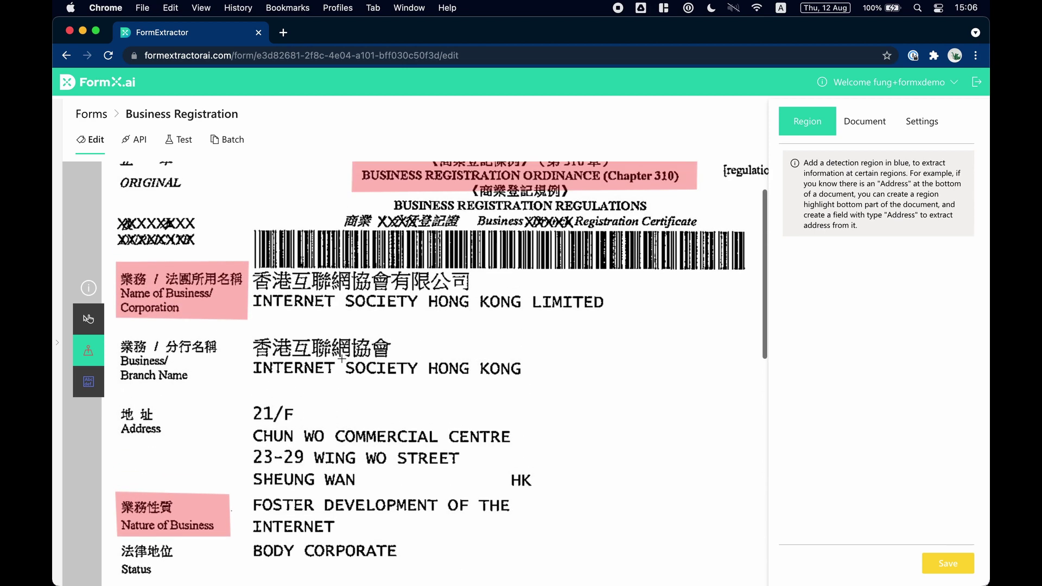
Draw a detection region around the business name beneath the barcode and add a Text field labelled Name of Business
left_click(102, 380)
left_click_drag(251, 268, 747, 324)
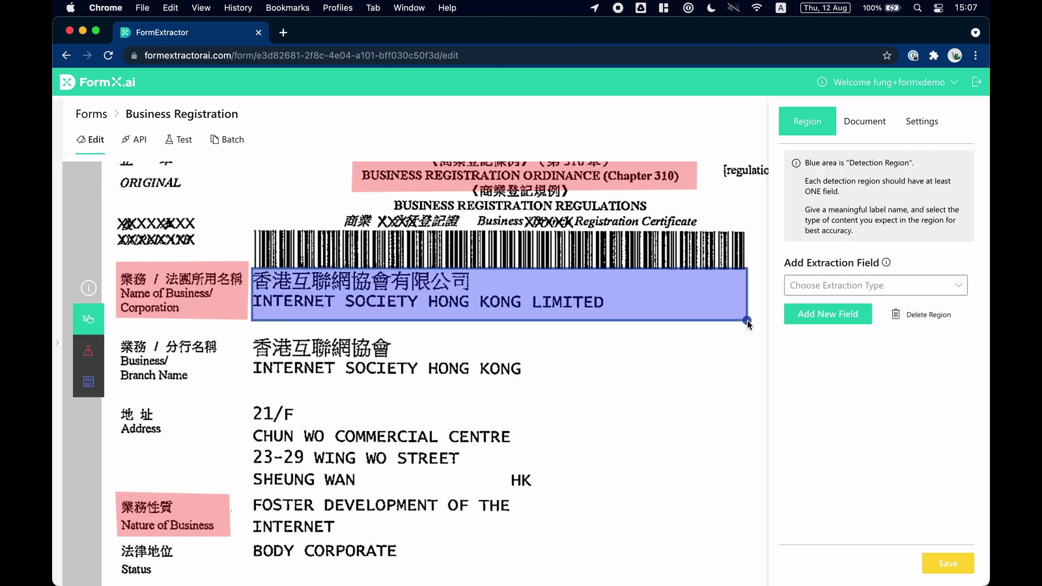
left_click(835, 289)
left_click(838, 304)
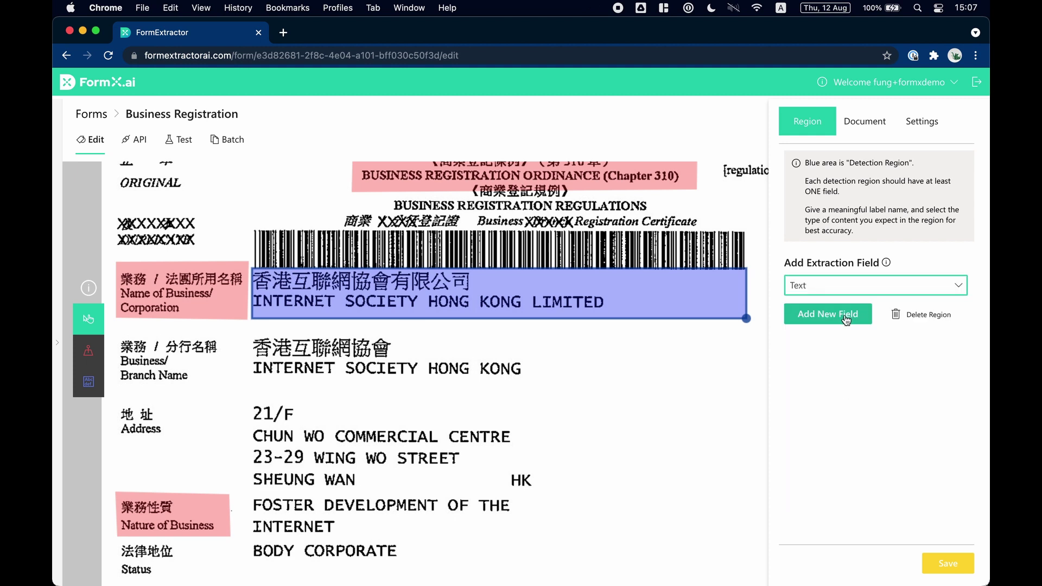
left_click(845, 319)
triple_click(826, 364)
type("Name of Bus")
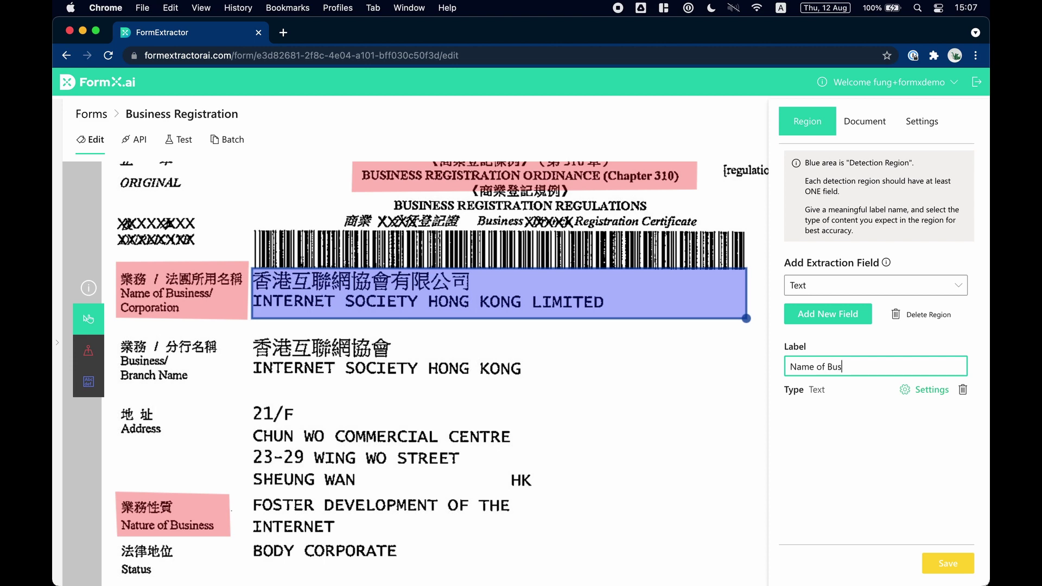
Set the text type of the Name of Business field to Block of English and Chinese
left_click(925, 389)
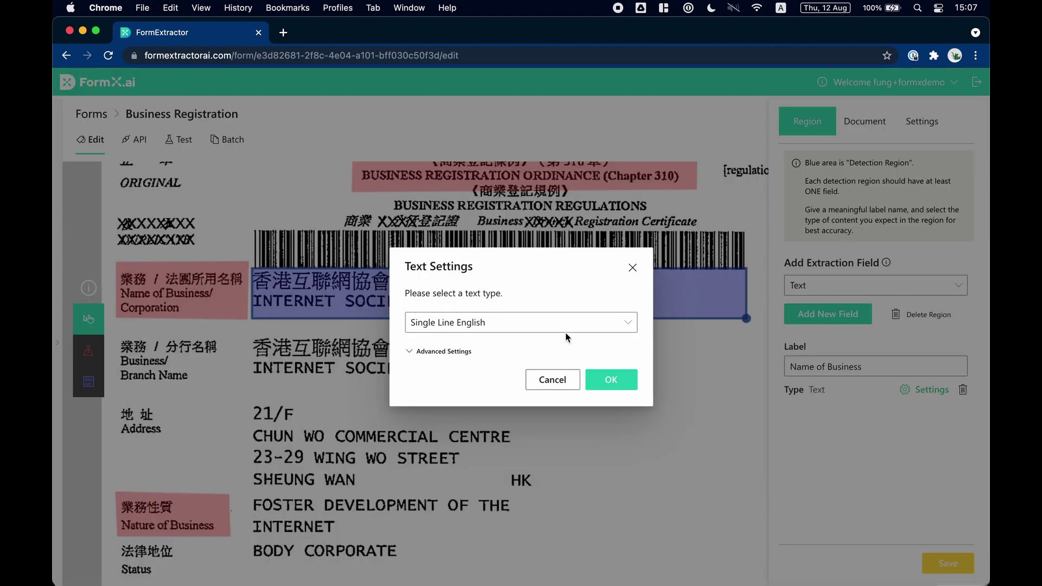
left_click(537, 323)
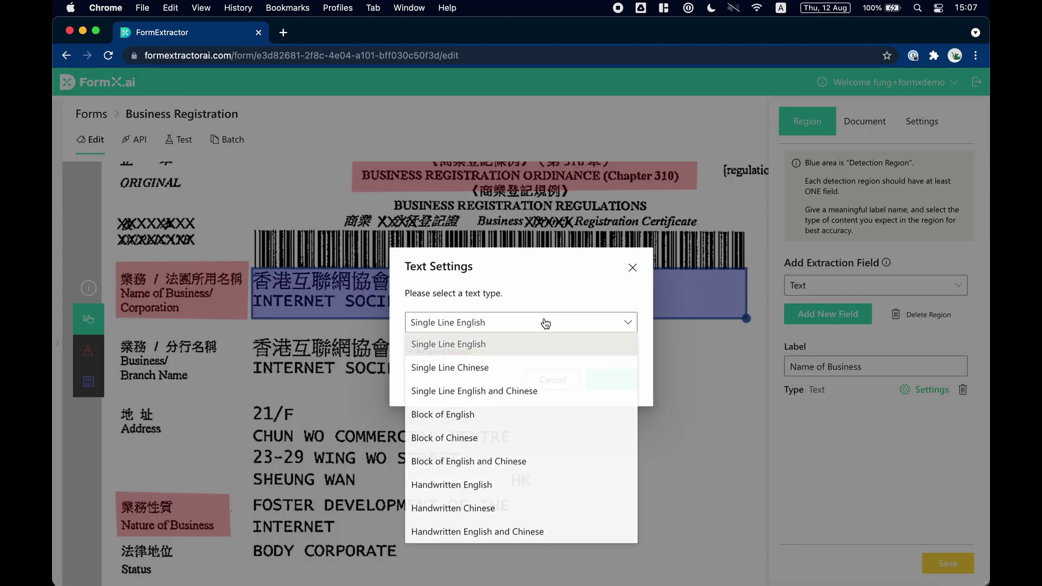
left_click(529, 462)
left_click(621, 383)
Draw a detection region around the four address lines and add a Hong Kong Address field labelled Address
scroll(628, 463, "down", 2)
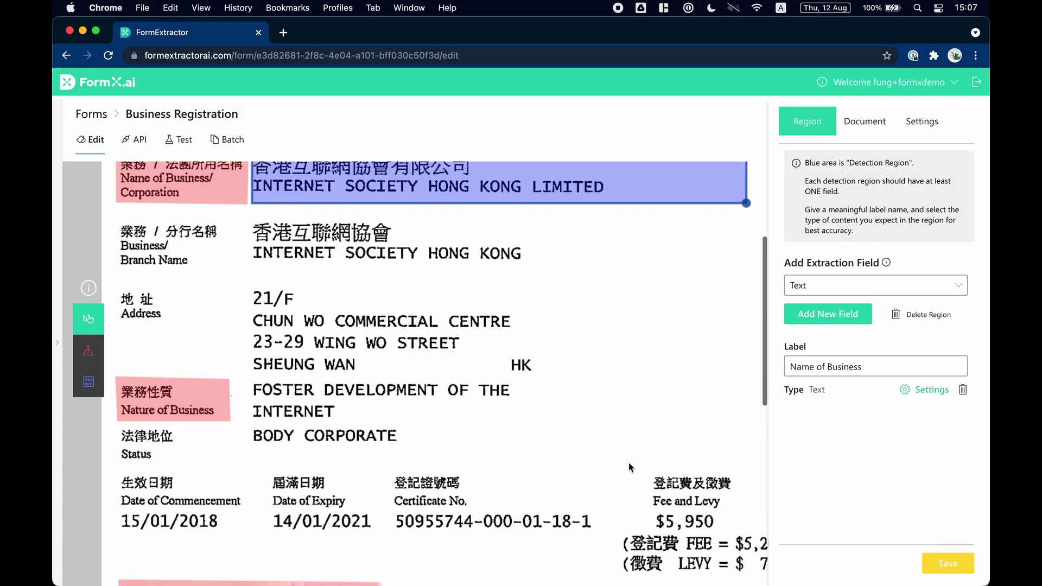
left_click(88, 381)
left_click_drag(242, 284, 744, 377)
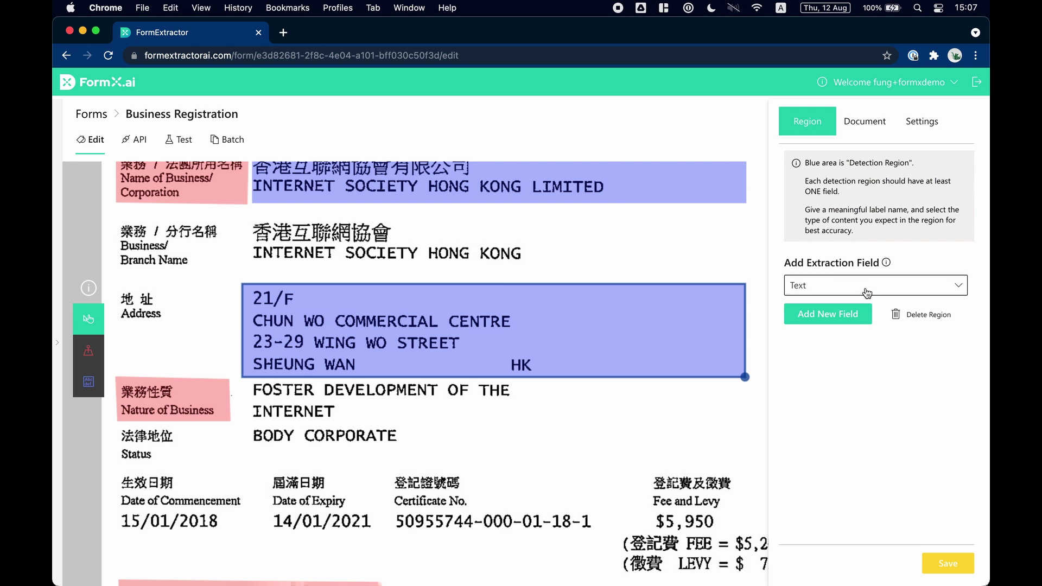
left_click(871, 286)
left_click(867, 429)
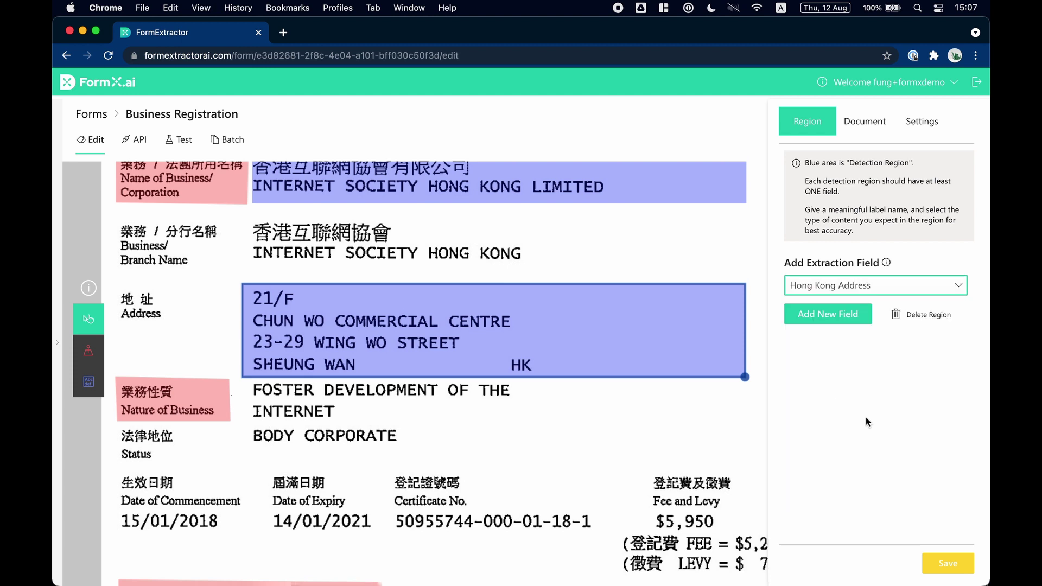
left_click(836, 314)
triple_click(835, 367)
type("Ad")
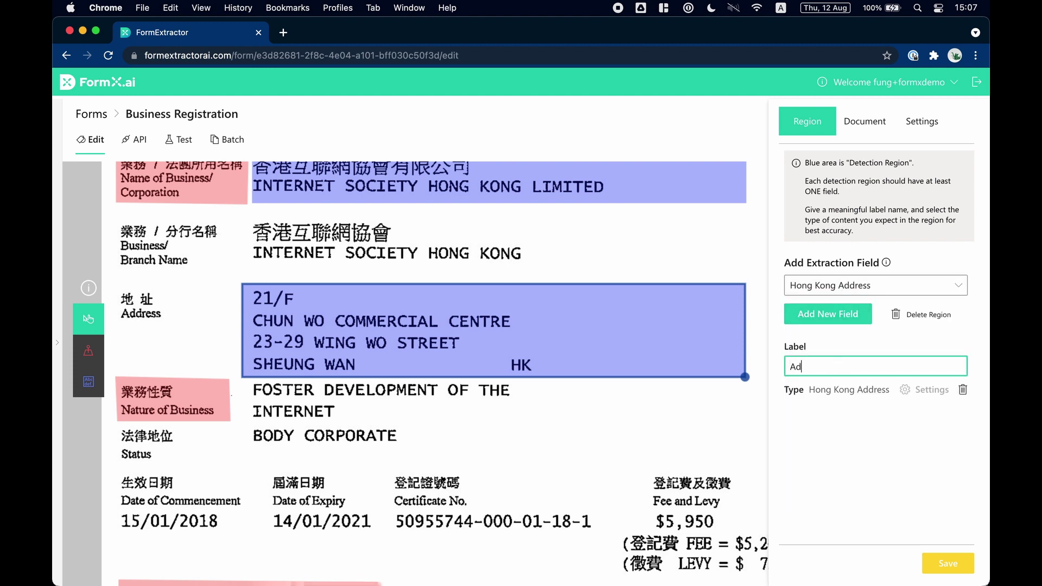
Draw a detection region around the commencement date and add a Date/Time field labelled Date of Commencement
scroll(650, 454, "down", 2)
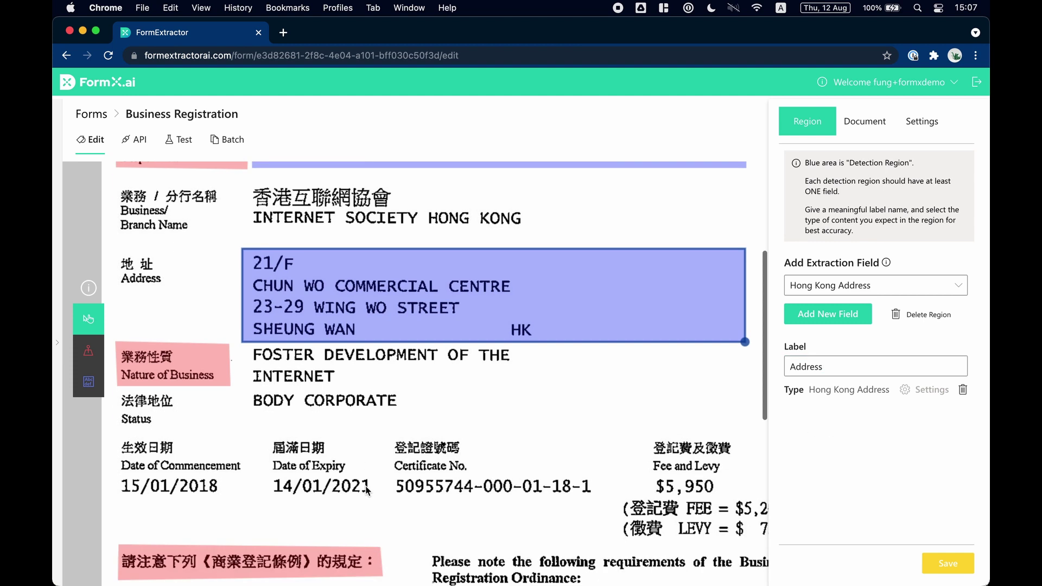
left_click(88, 381)
left_click_drag(119, 471, 252, 503)
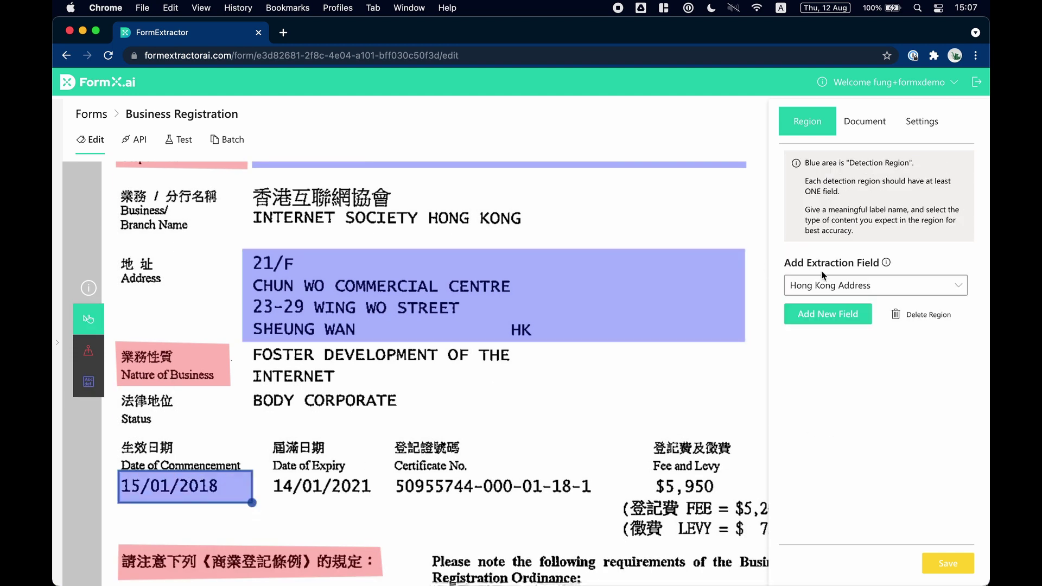
left_click(874, 285)
left_click(840, 446)
left_click(830, 314)
triple_click(835, 366)
type("Date of Commencement")
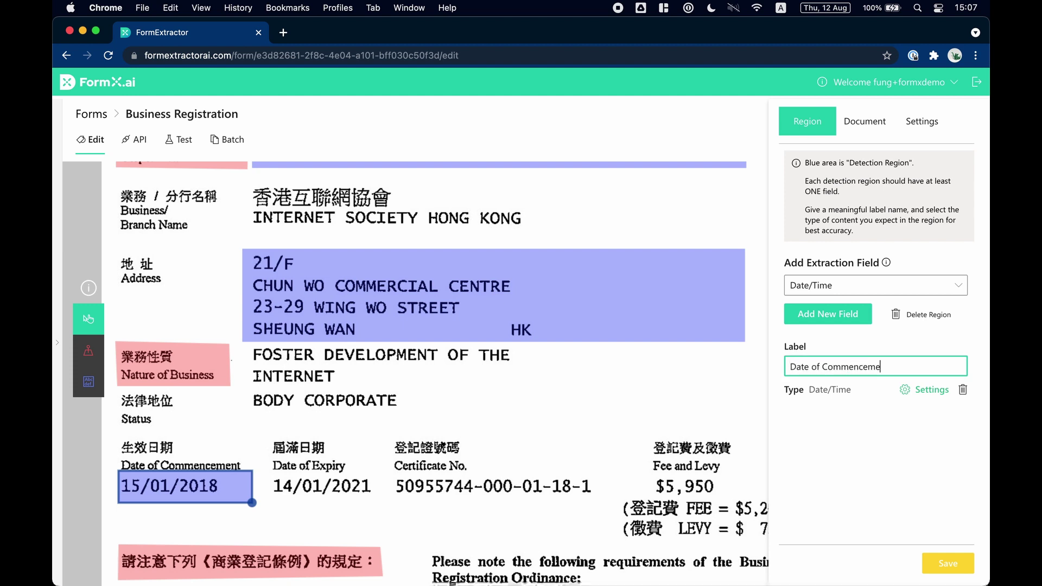
Draw a detection region around the expiry date and add a Date/Time field labelled Date of Expiry
left_click(89, 382)
left_click_drag(268, 471, 385, 502)
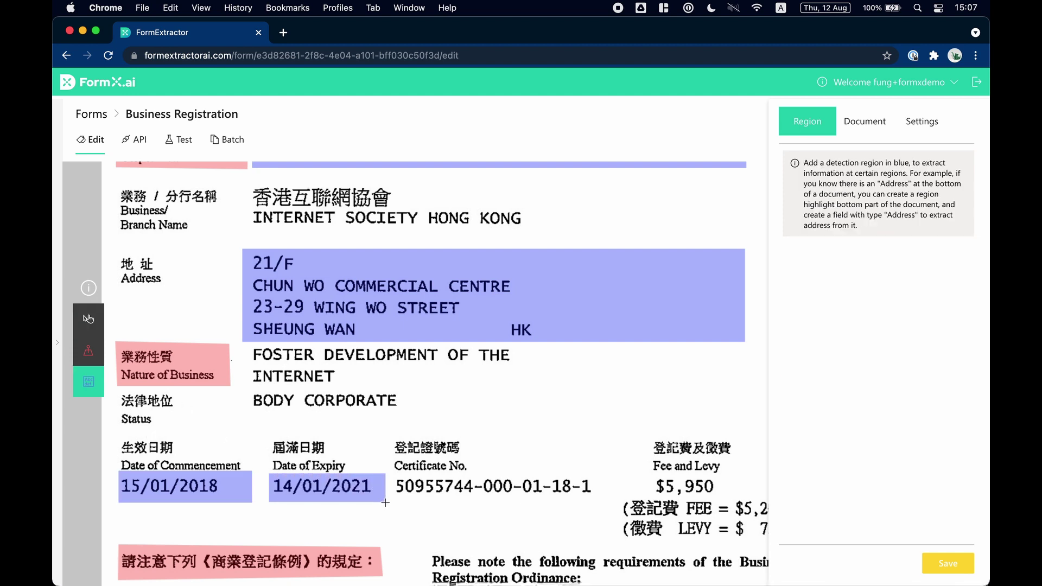
left_click(828, 314)
double_click(840, 366)
left_click(840, 366)
type("Date of Expiry")
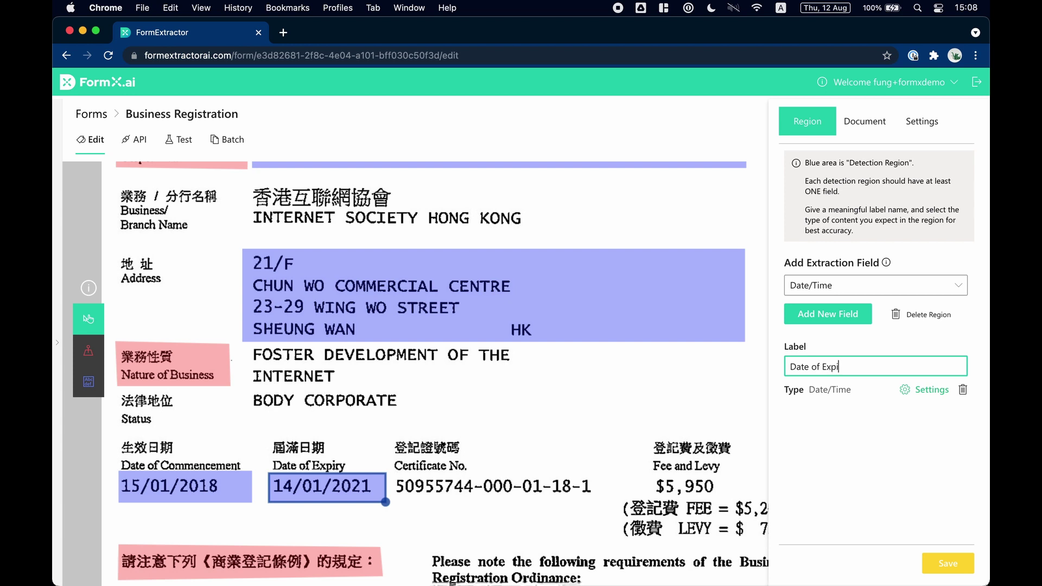
Draw a detection region around the certificate number with a Text field labelled Certificate No, and save the form
left_click(100, 376)
left_click_drag(395, 472, 608, 503)
left_click(875, 285)
left_click(875, 391)
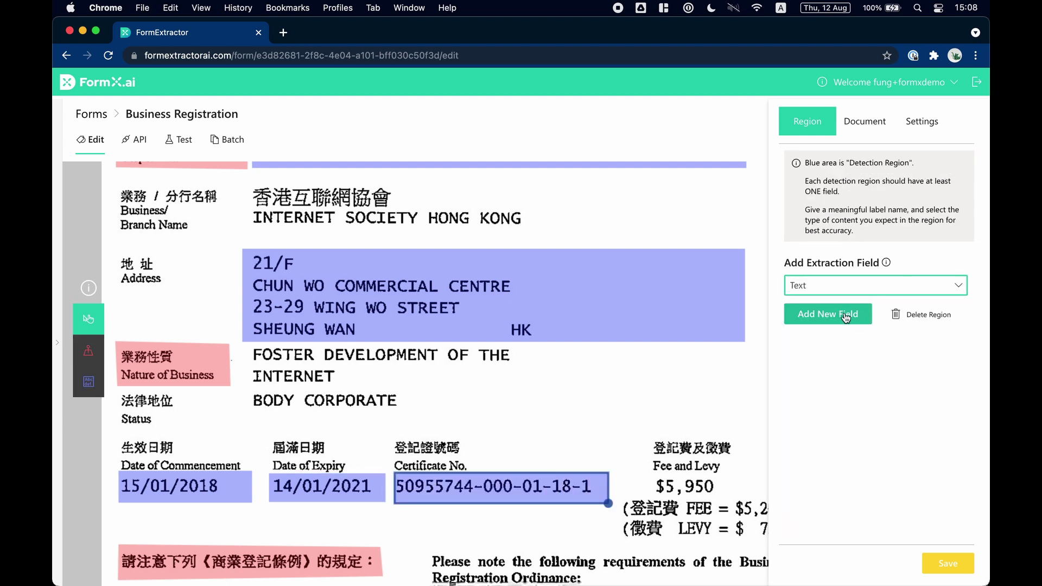
left_click(827, 313)
type("Certificatie No")
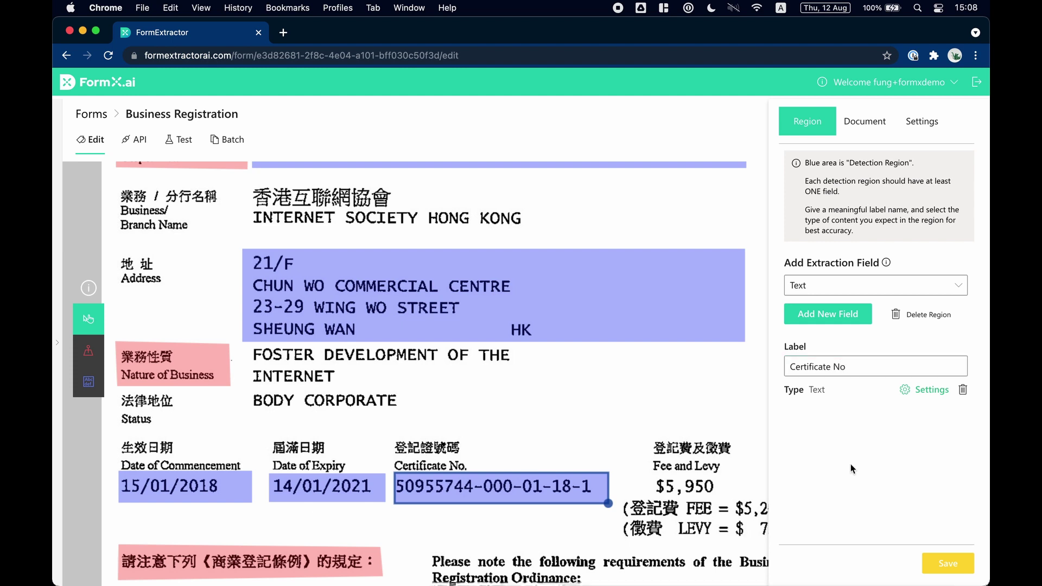
left_click(946, 563)
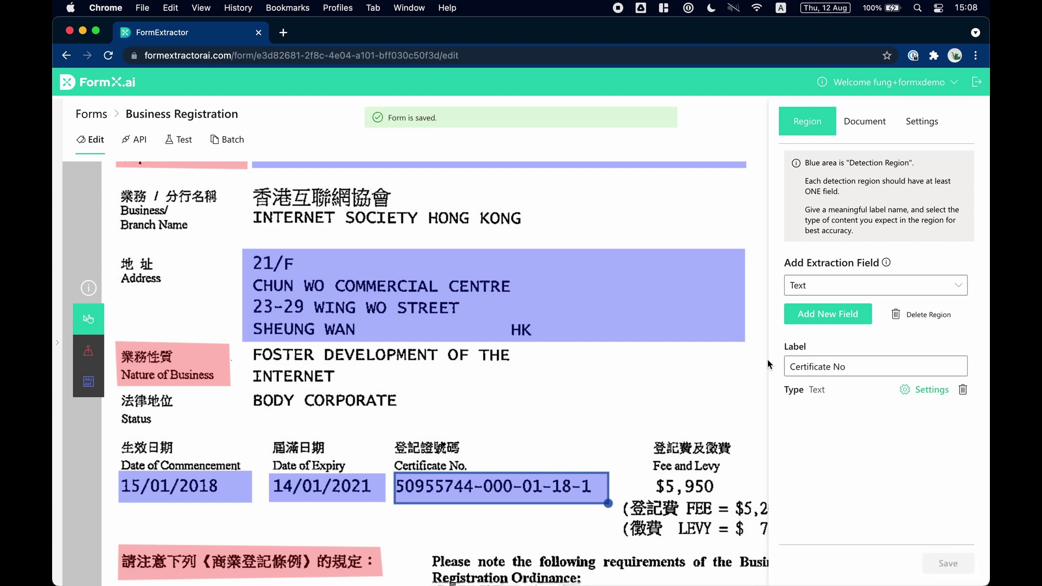
Preview BR2020.pdf from the BR - Demo folder in Finder and upload it as a test document for the form
left_click(184, 141)
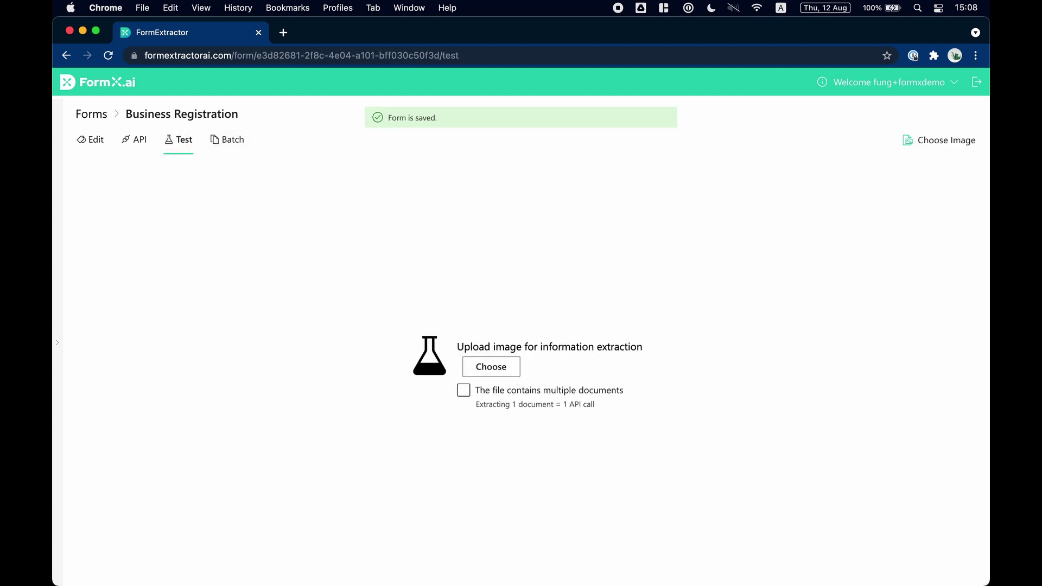
key("super+Tab")
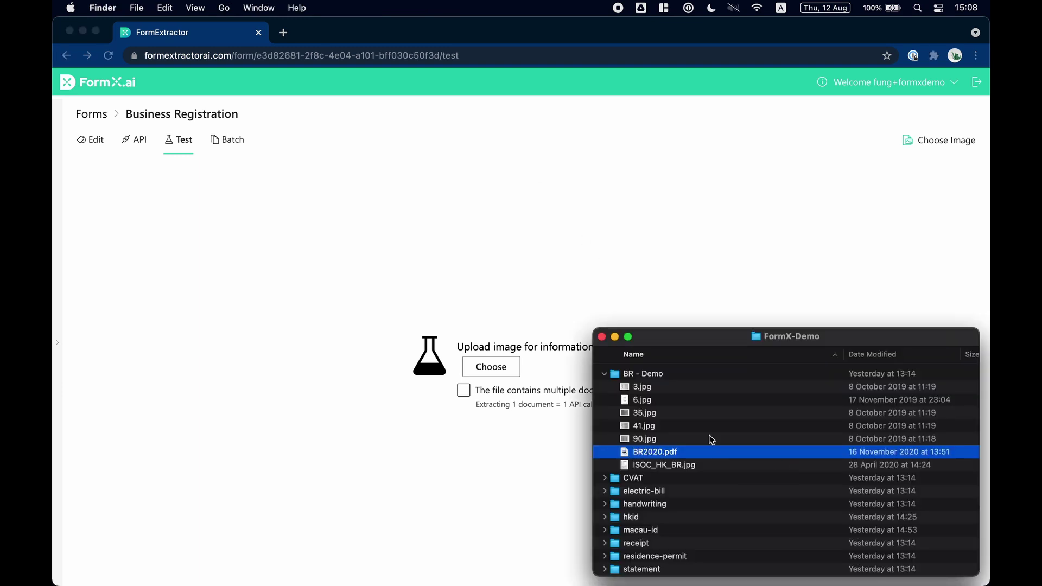
left_click(690, 439)
left_click(689, 449)
key("space")
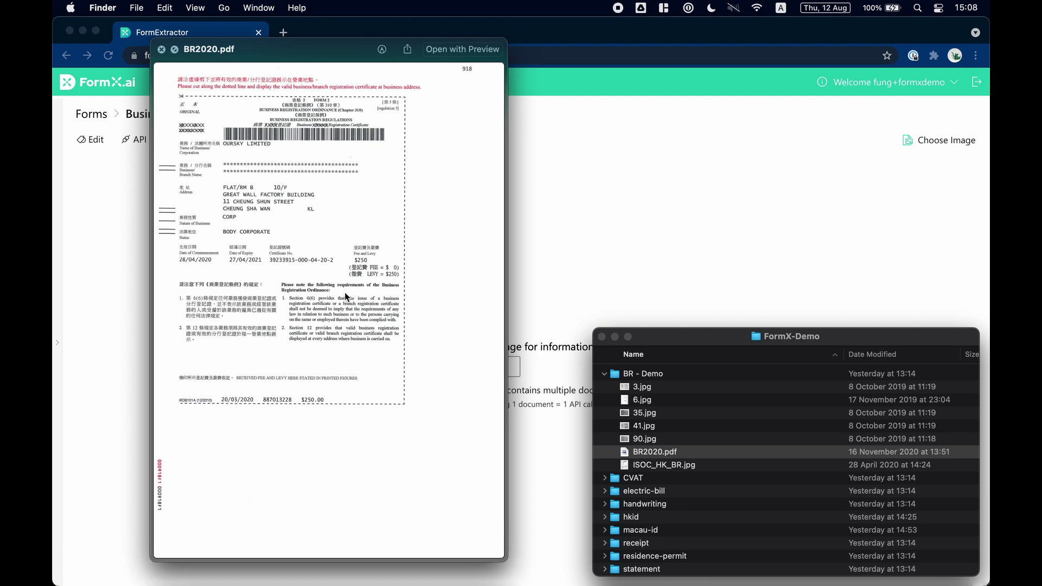
key("space")
left_click_drag(447, 398, 440, 392)
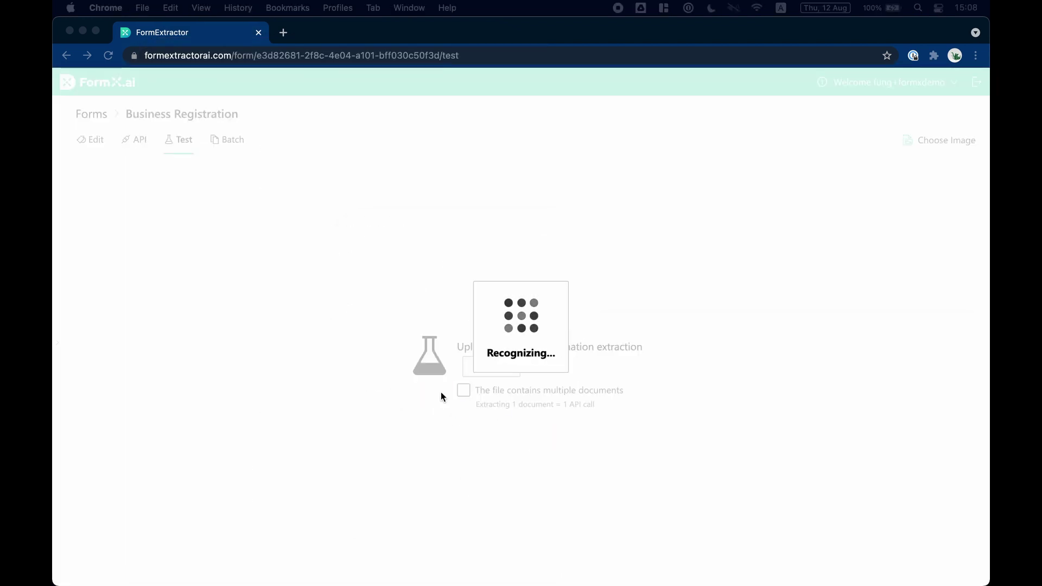
Examine the extracted field values, confidence scores and JSON output for the tested certificate, and review its warped image
scroll(440, 392, "down", 3)
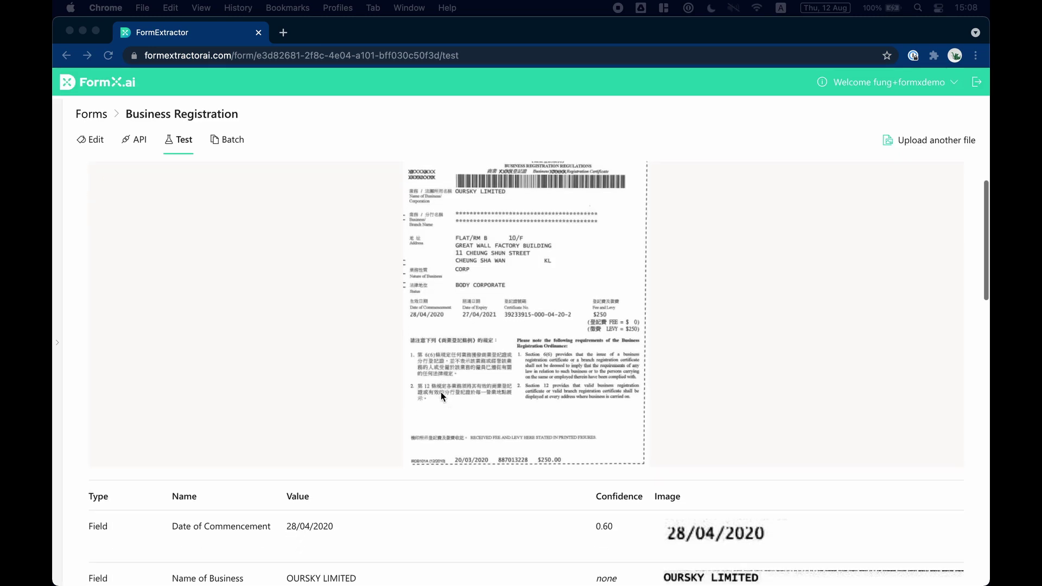
scroll(441, 391, "down", 1)
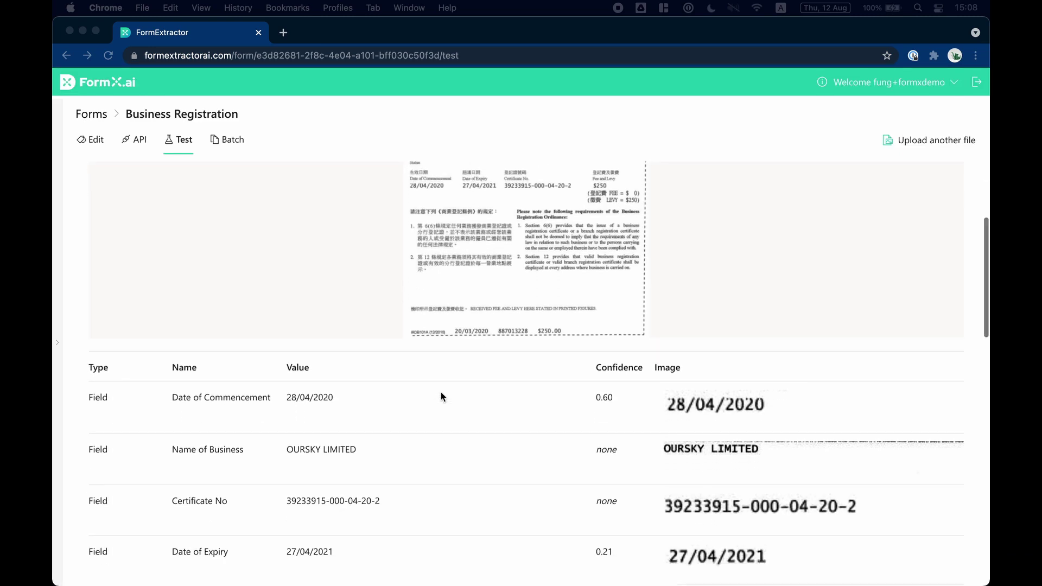
scroll(440, 392, "down", 1)
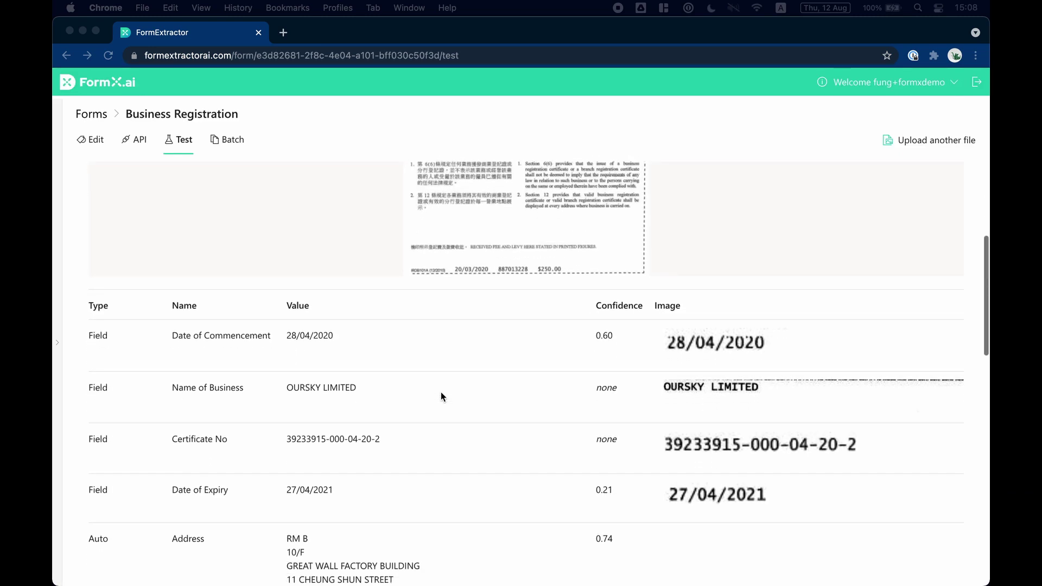
scroll(440, 393, "down", 3)
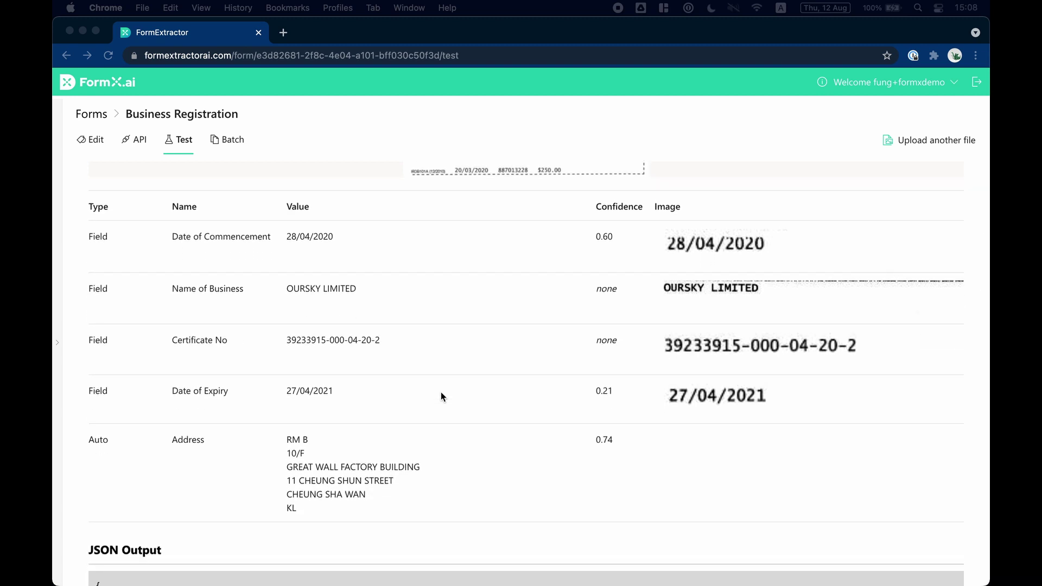
scroll(440, 392, "down", 10)
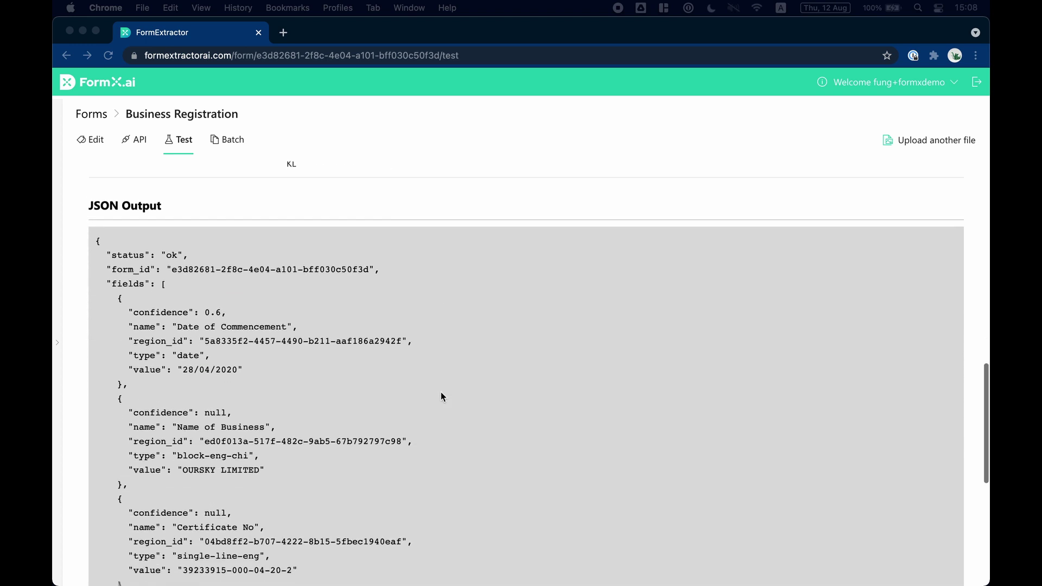
scroll(440, 392, "down", 2)
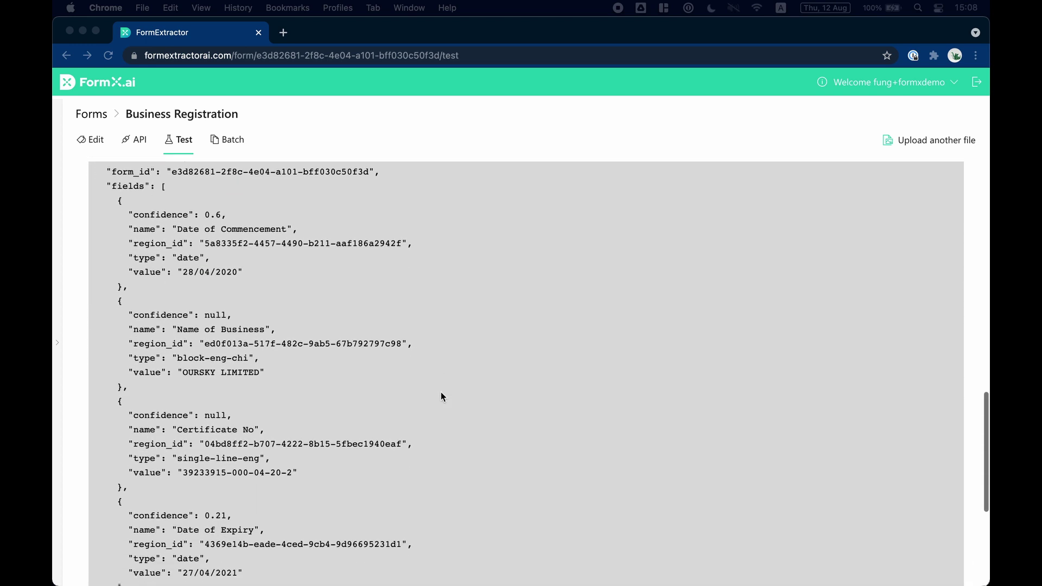
scroll(441, 396, "down", 5)
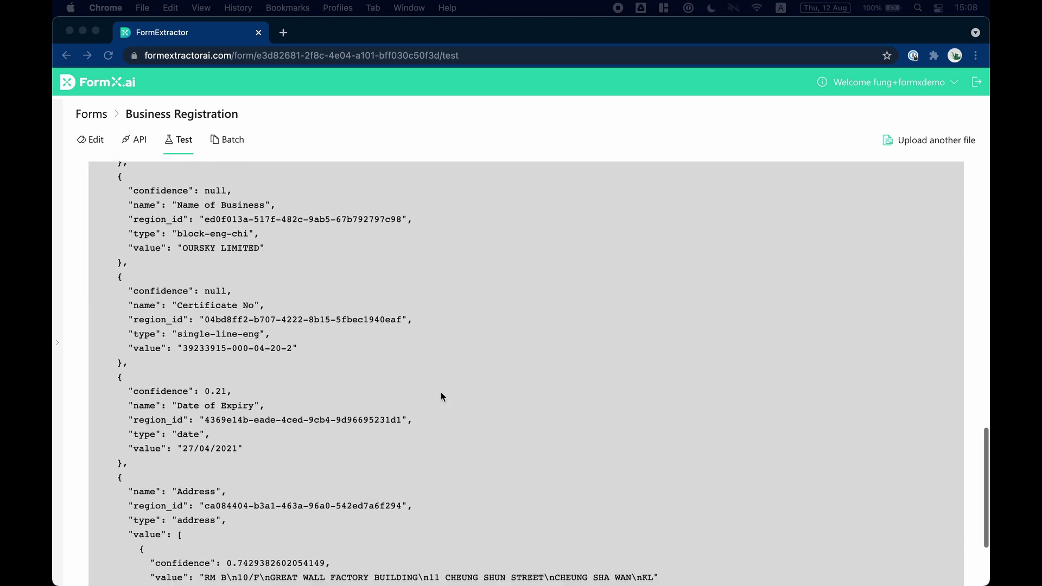
scroll(441, 392, "down", 3)
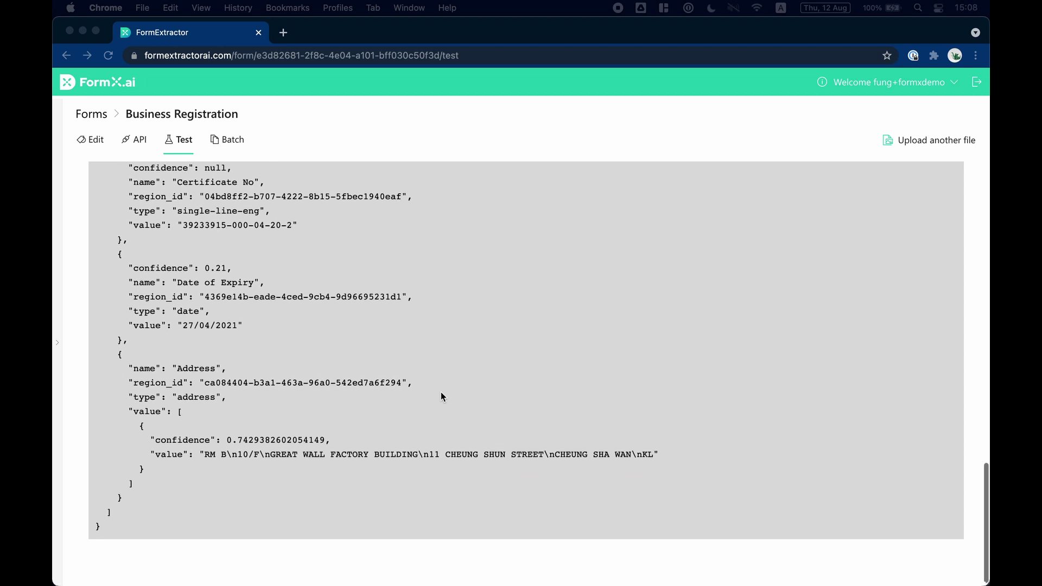
scroll(441, 397, "up", 18)
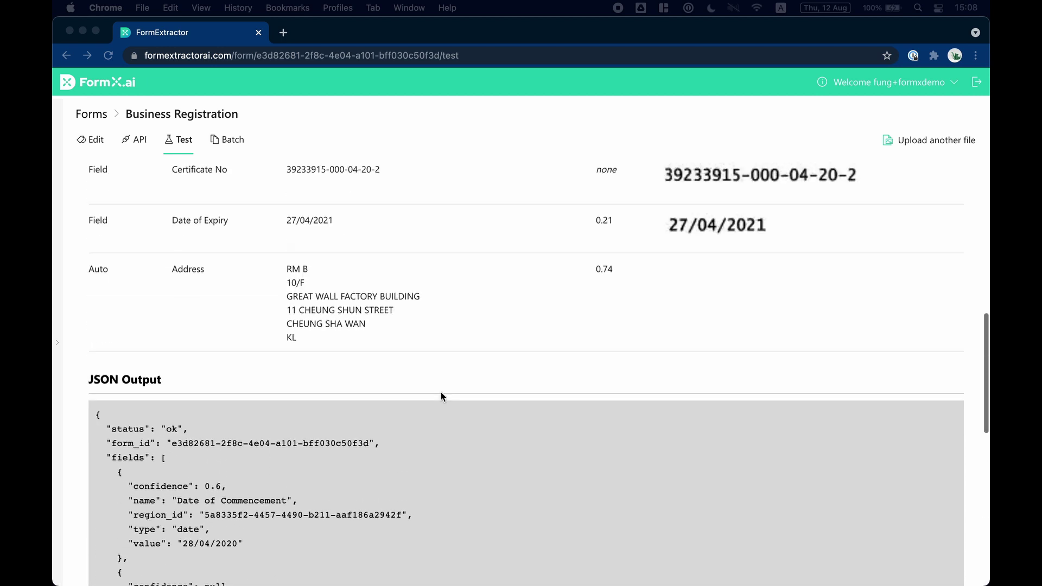
scroll(441, 392, "up", 10)
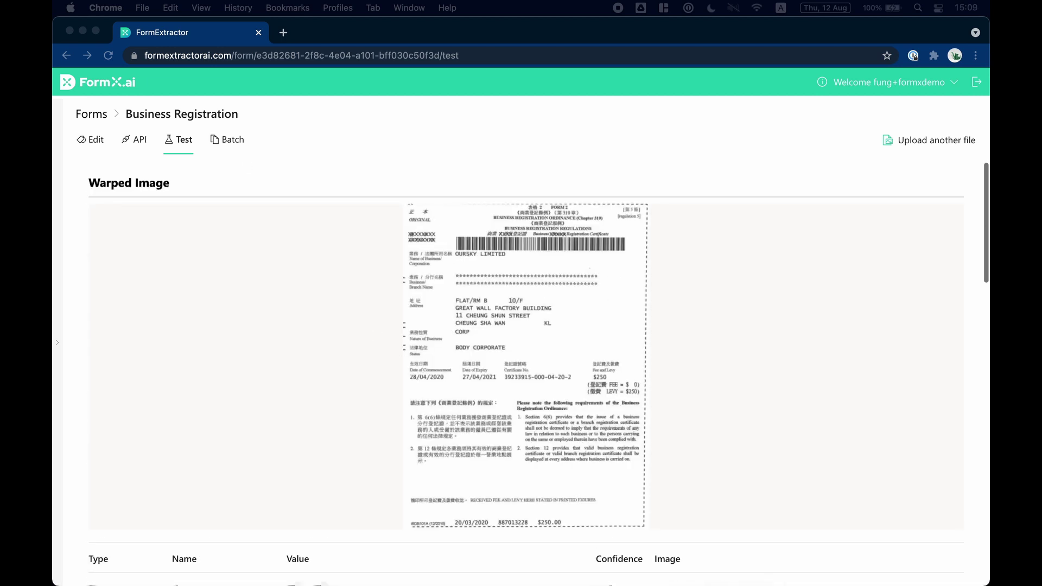
Preview the scanned certificate 6.jpg in Finder and upload it to test extraction with the Business Registration form
key("super+Tab")
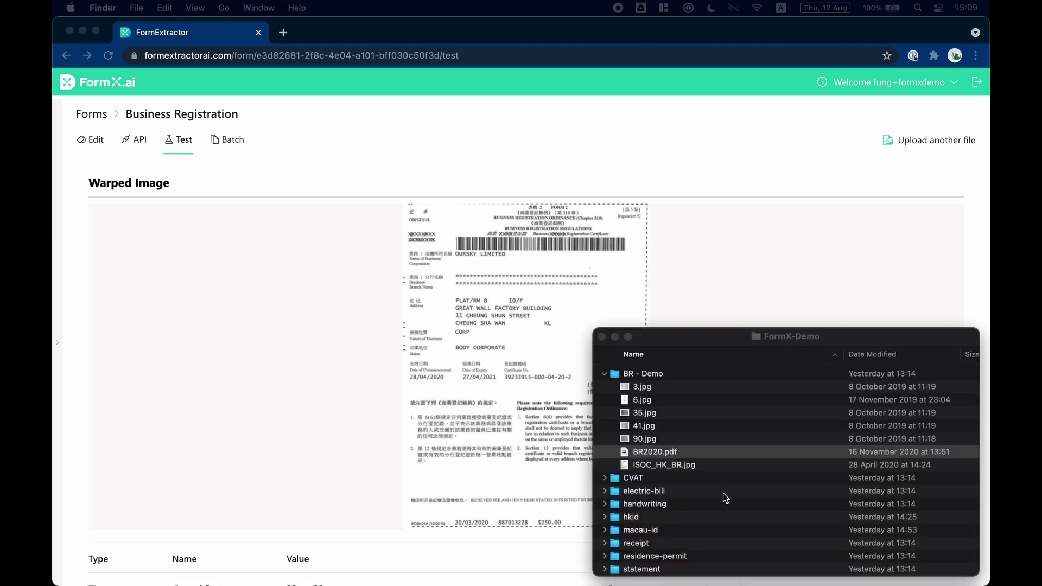
left_click(660, 399)
key("space")
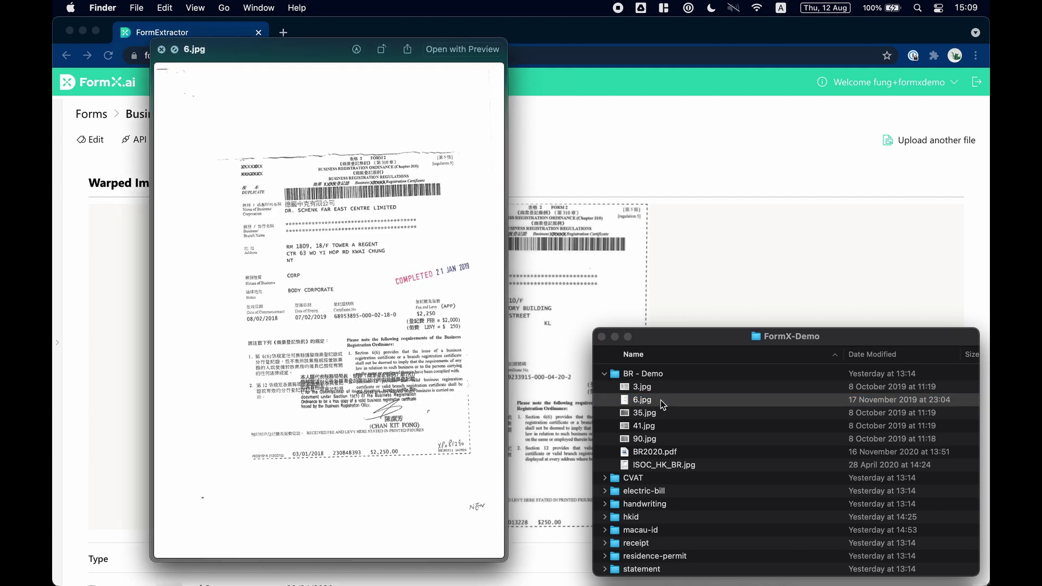
key("space")
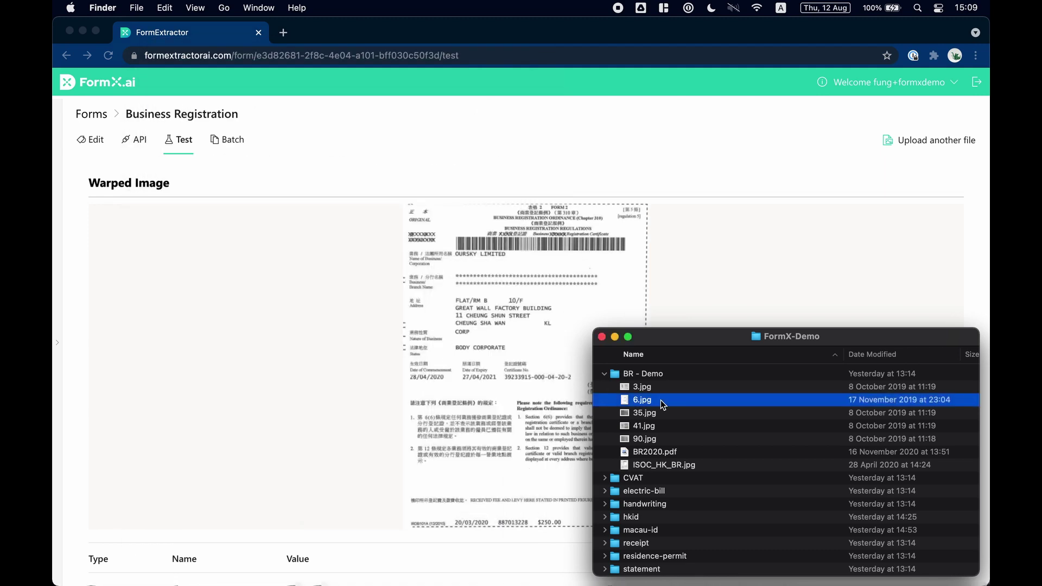
left_click_drag(565, 404, 486, 422)
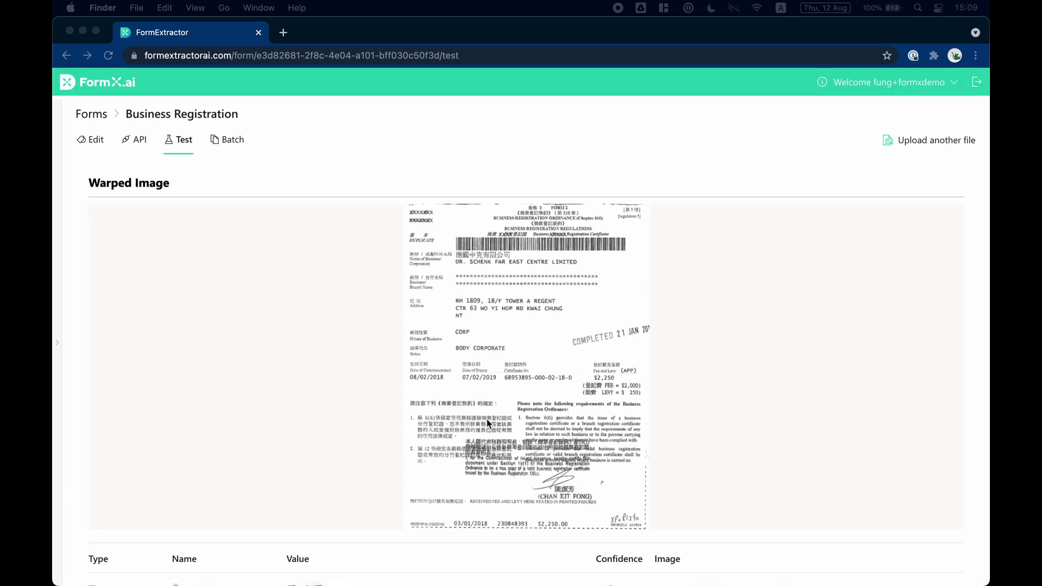
Examine the extracted field values, confidence scores and JSON output for the scanned certificate 6.jpg
scroll(486, 419, "down", 5)
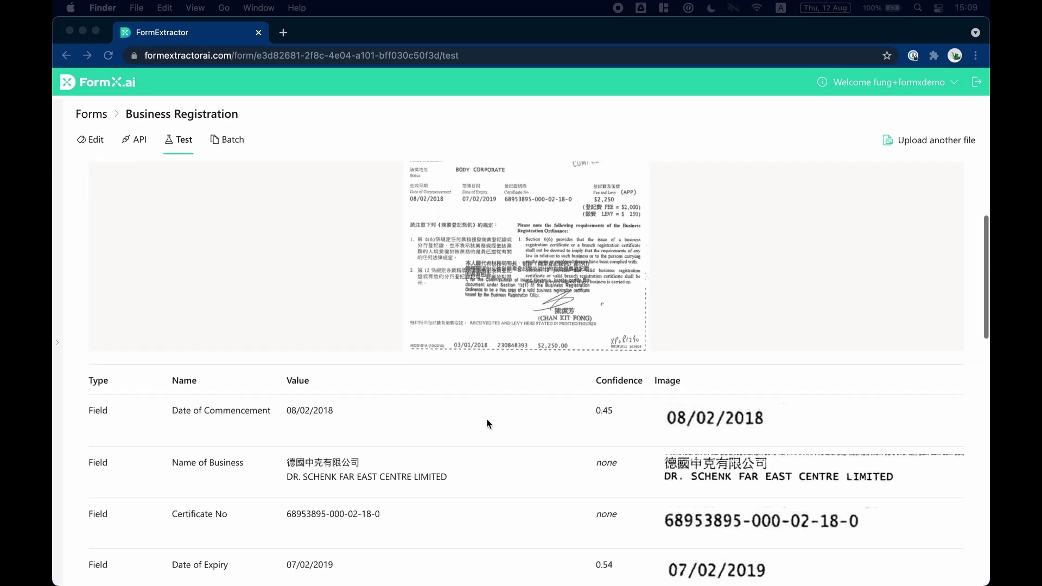
scroll(487, 423, "down", 1)
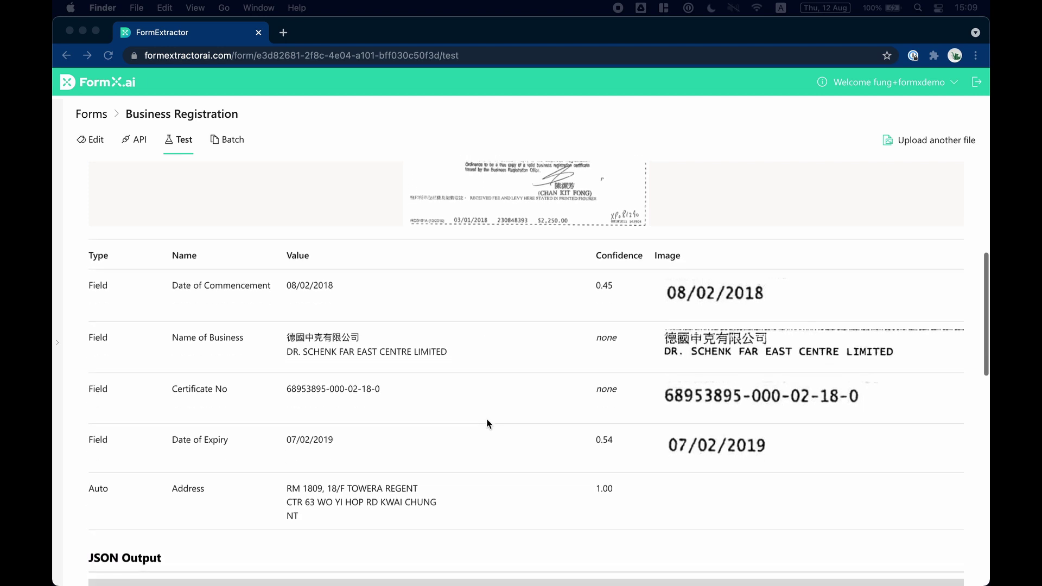
scroll(486, 424, "down", 1)
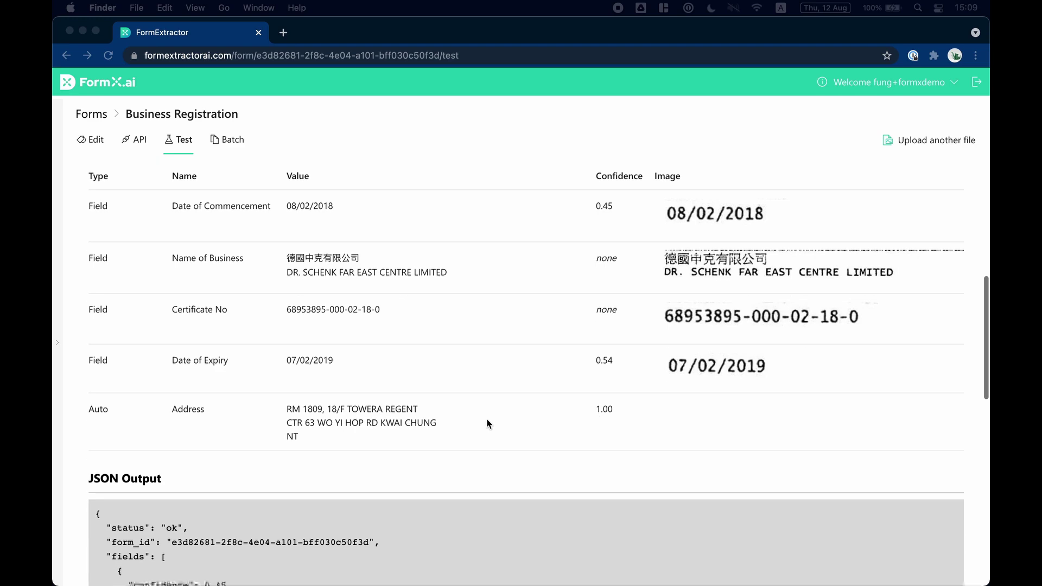
scroll(486, 424, "down", 3)
scroll(487, 423, "down", 5)
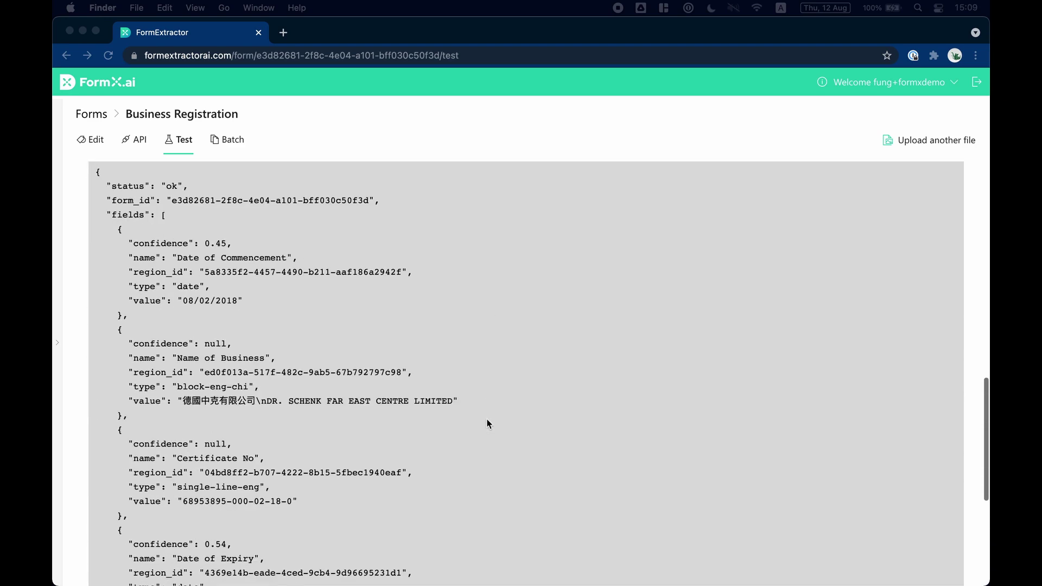
scroll(486, 424, "up", 10)
scroll(488, 424, "up", 4)
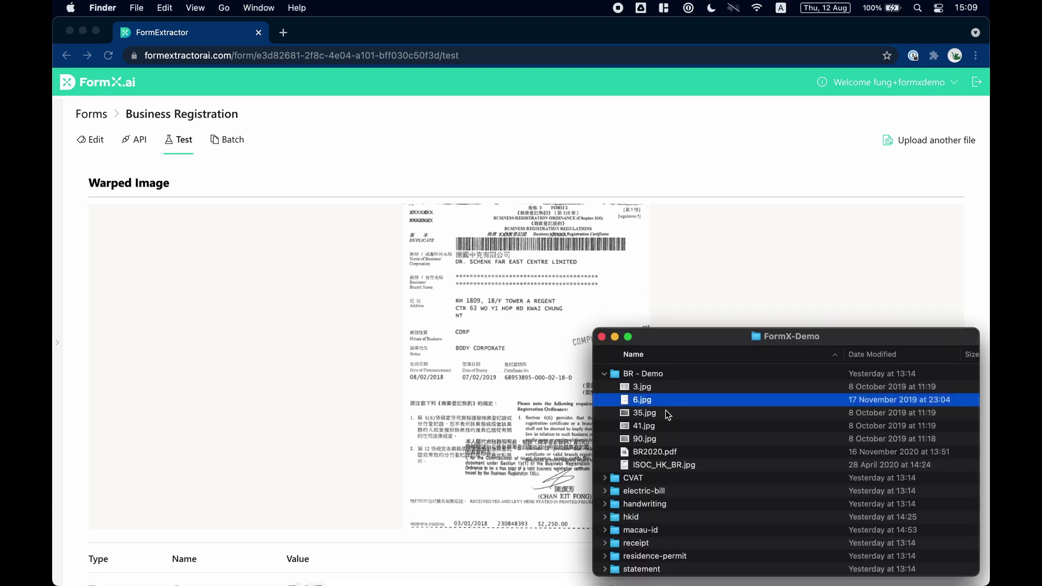
Preview the rotated certificate 35.jpg in Finder and upload it as another test file for the Business Registration form
left_click(667, 413)
key("space")
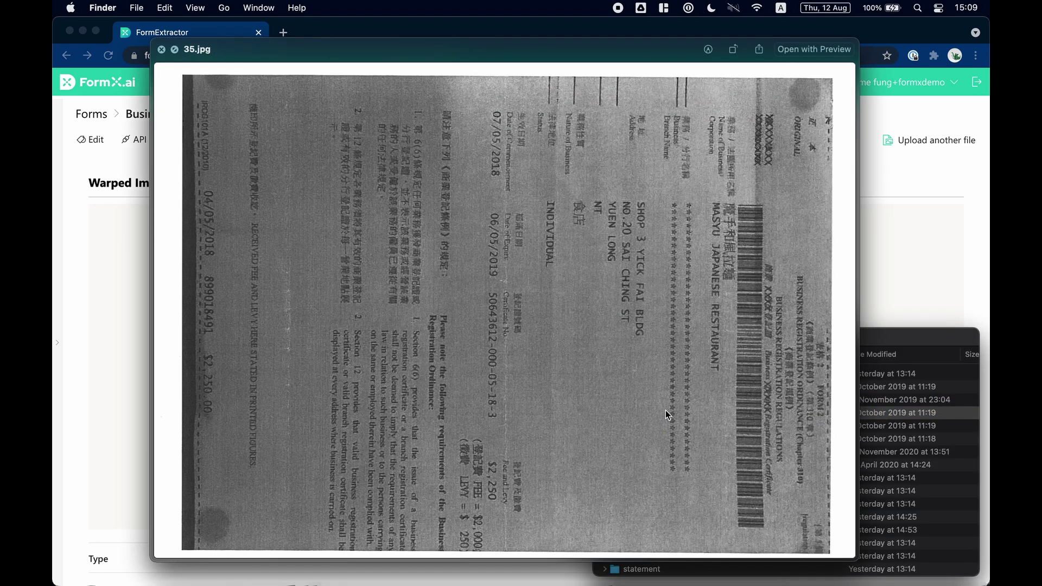
key("space")
left_click_drag(666, 412, 507, 408)
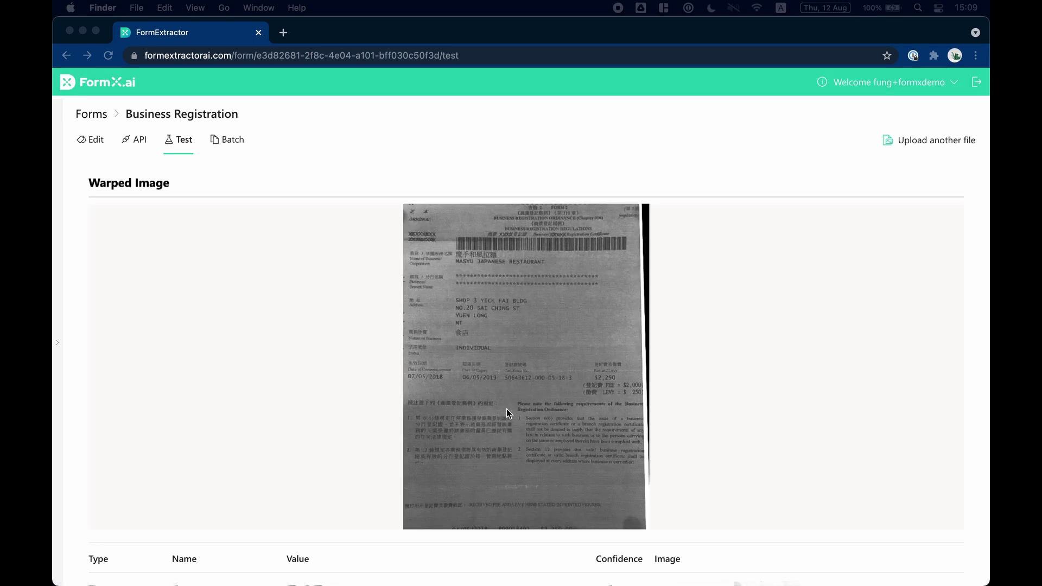
Examine the warped image, extracted fields, auto-detected address and JSON output for the certificate 35.jpg
scroll(507, 409, "down", 4)
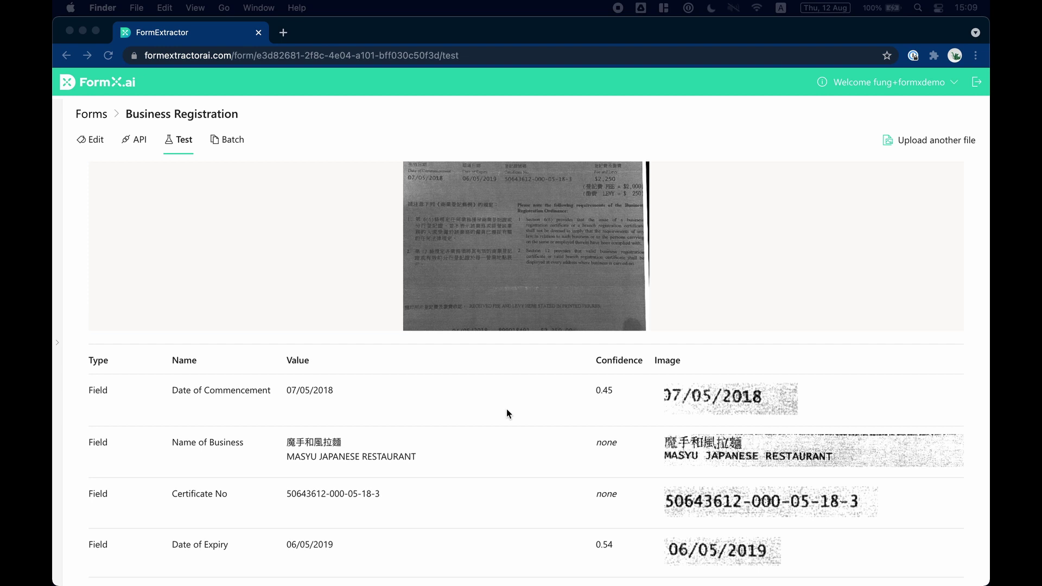
scroll(506, 408, "down", 1)
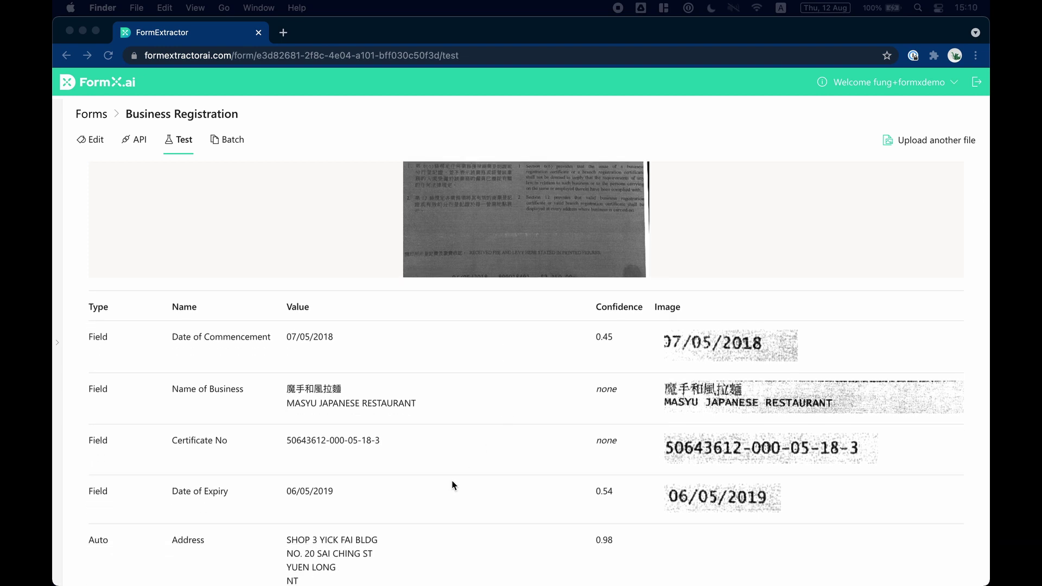
scroll(454, 485, "down", 2)
scroll(454, 484, "up", 1)
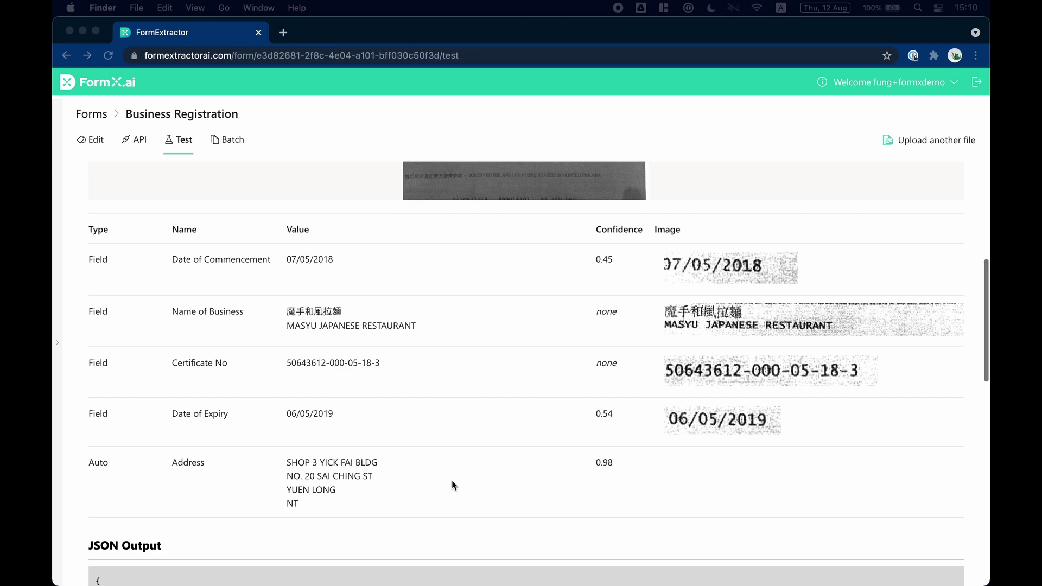
scroll(452, 481, "down", 12)
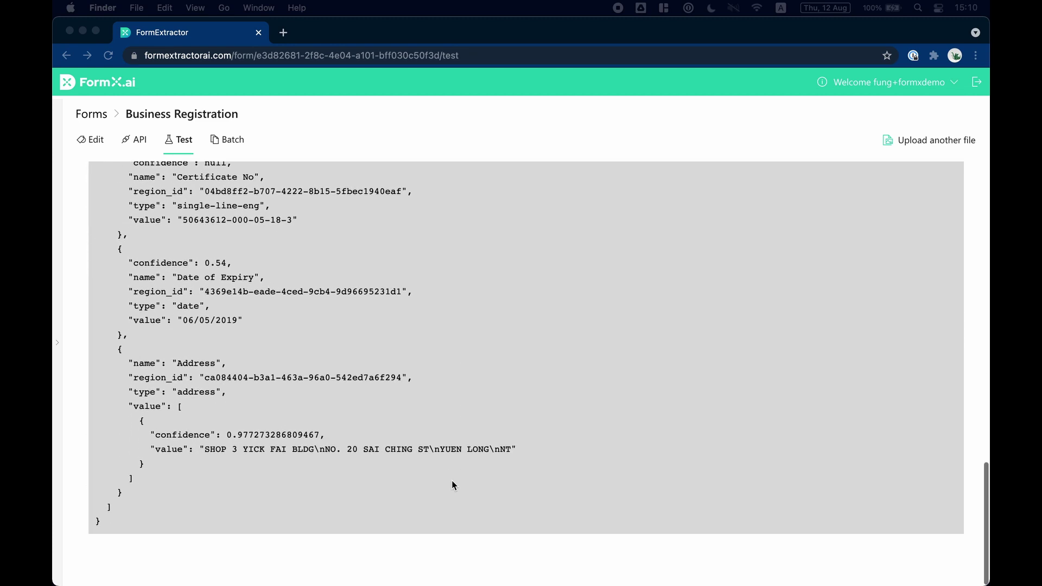
scroll(451, 480, "up", 4)
scroll(451, 480, "up", 7)
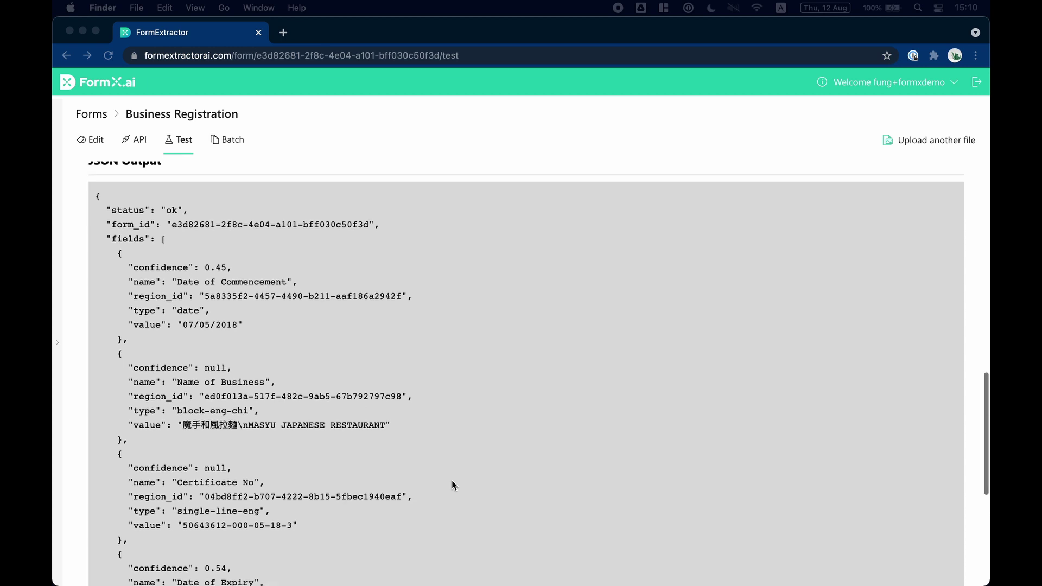
scroll(451, 480, "up", 6)
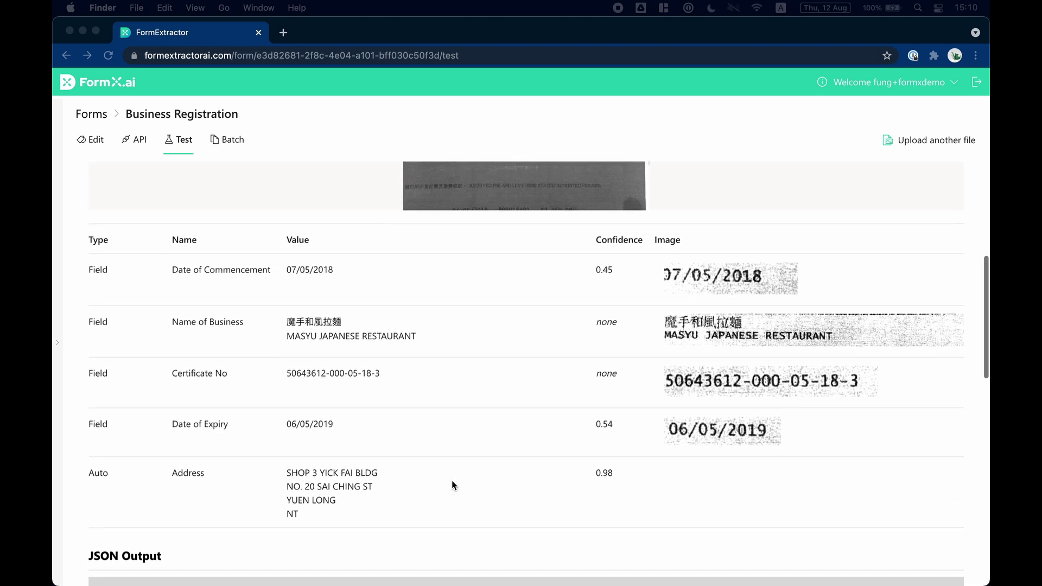
scroll(452, 480, "up", 1)
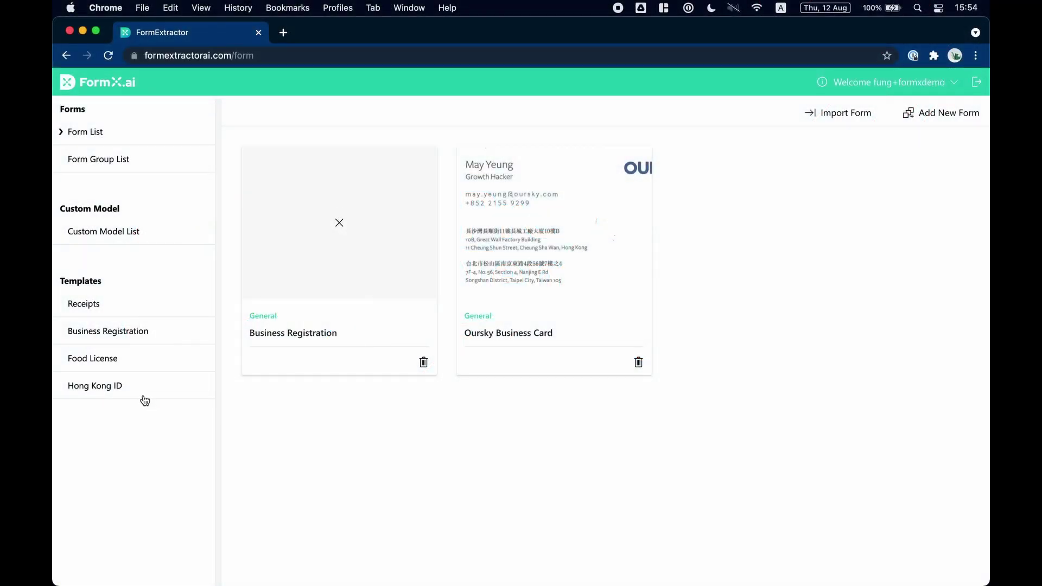
Test the Hong Kong ID template with hk_id_photo.jpg from the hkid folder, previewing the photo in Finder before uploading it
left_click(144, 396)
key("ctrl+Up")
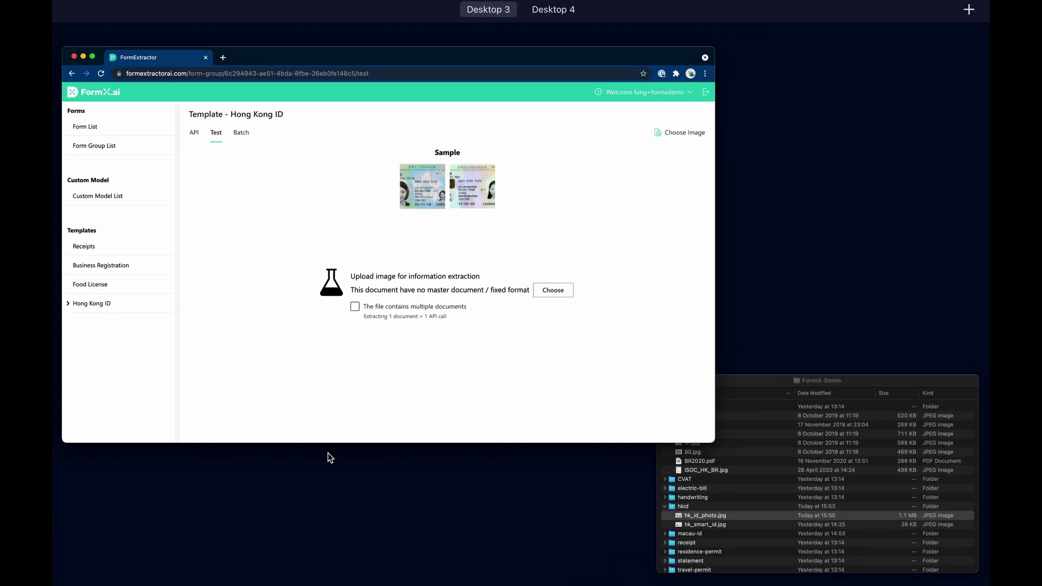
left_click(725, 477)
key("space")
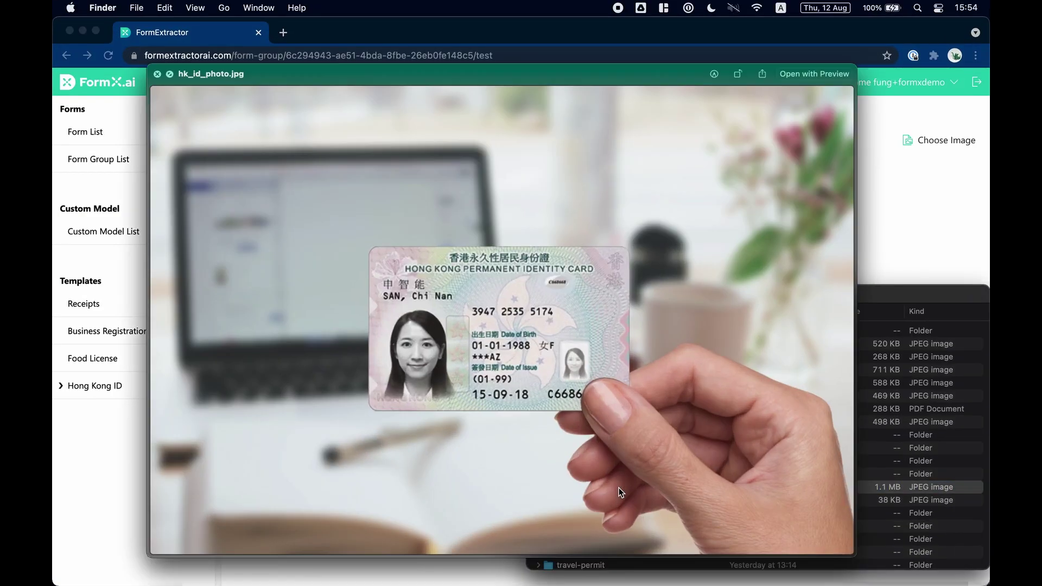
key("space")
left_click_drag(620, 488, 472, 518)
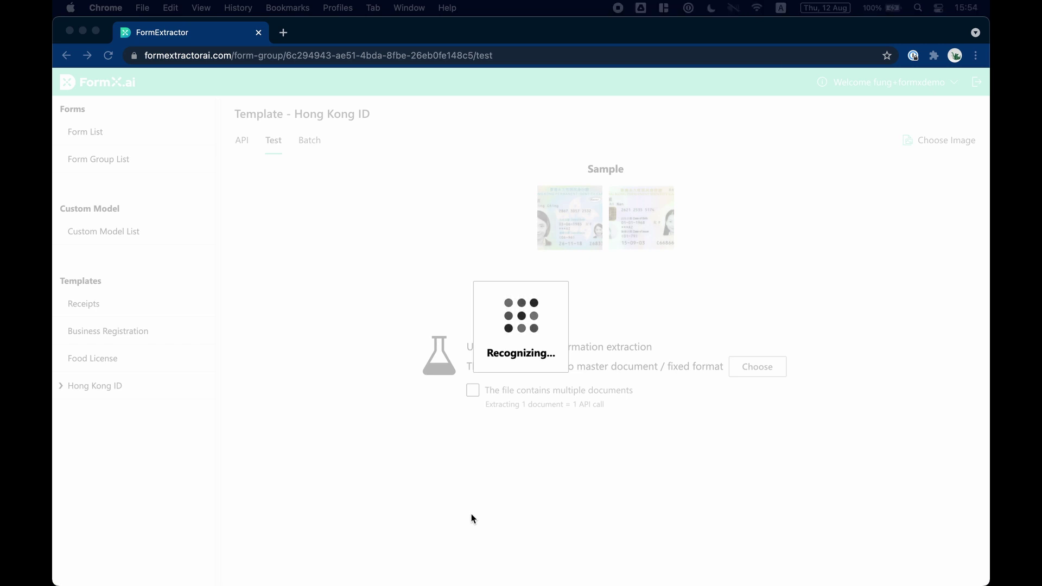
Examine the fields extracted from the Hong Kong ID photo alongside their cropped images and the warped card image
scroll(471, 518, "down", 5)
scroll(471, 514, "down", 3)
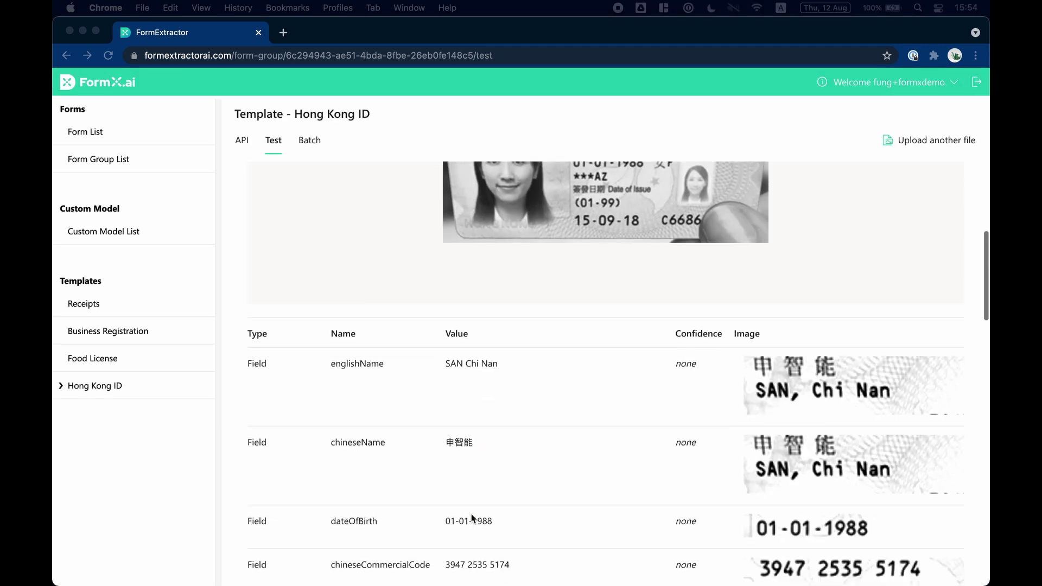
scroll(471, 518, "down", 4)
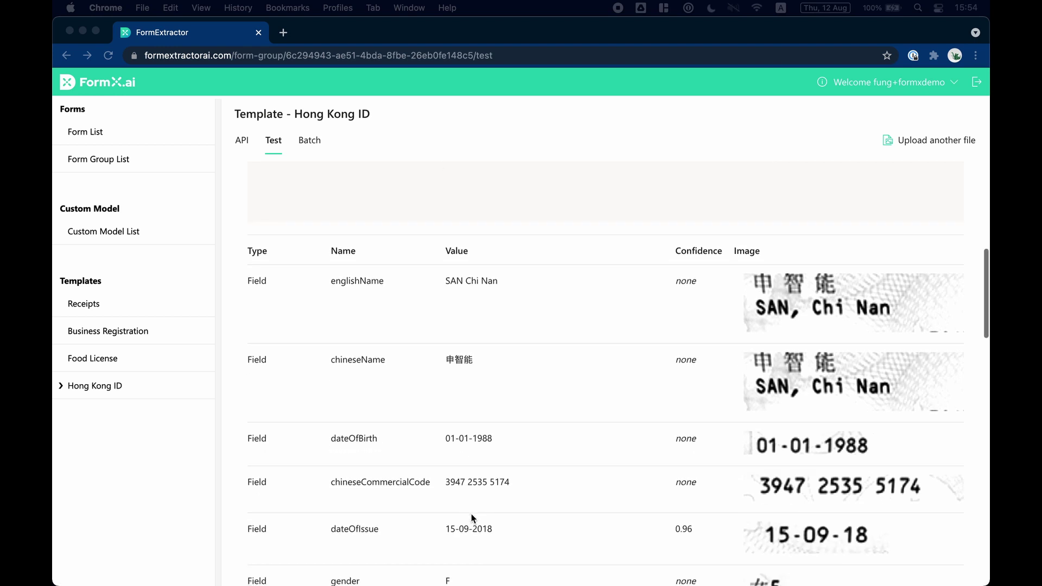
scroll(470, 518, "down", 3)
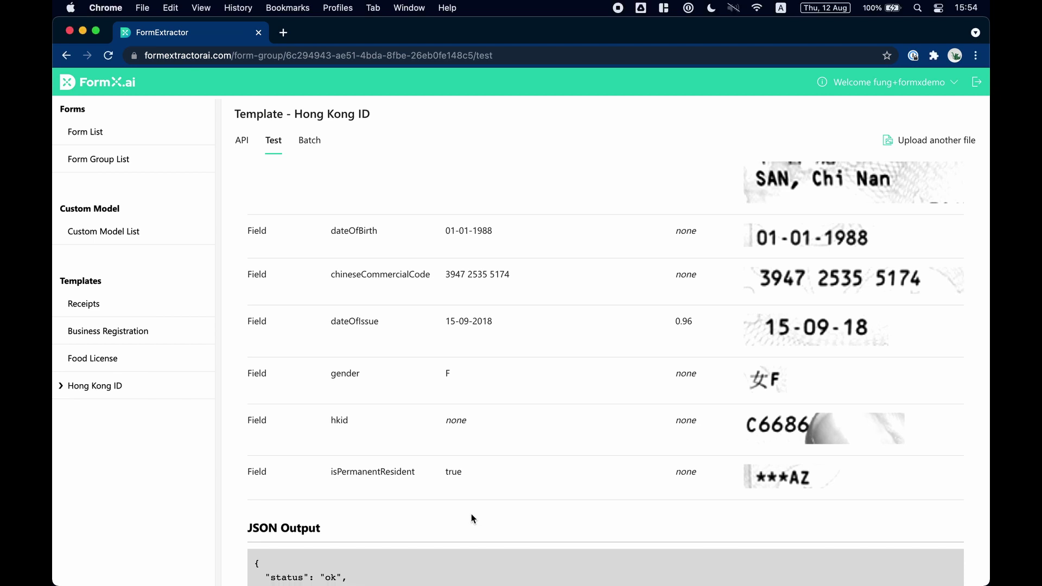
scroll(471, 513, "up", 8)
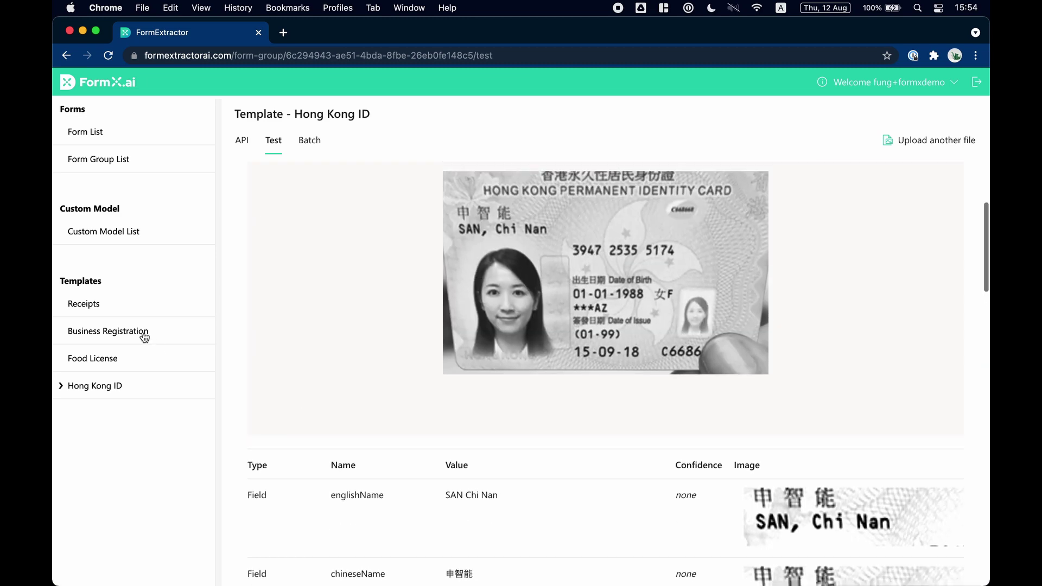
Test the Business Registration template with 90.jpg from the BR - Demo folder, previewing the certificate in Finder before uploading it
left_click(144, 337)
key("ctrl+Up")
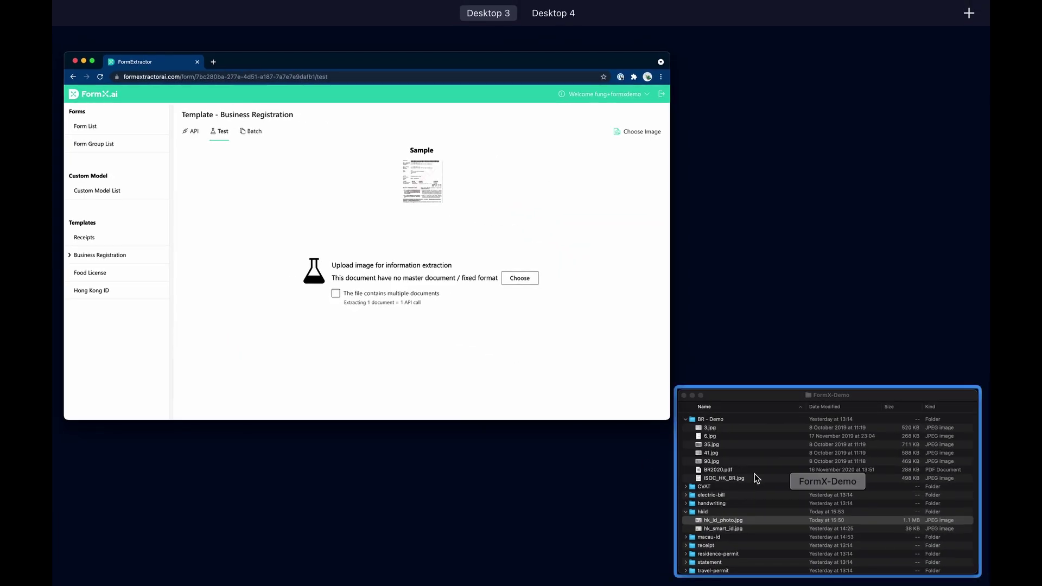
left_click(756, 478)
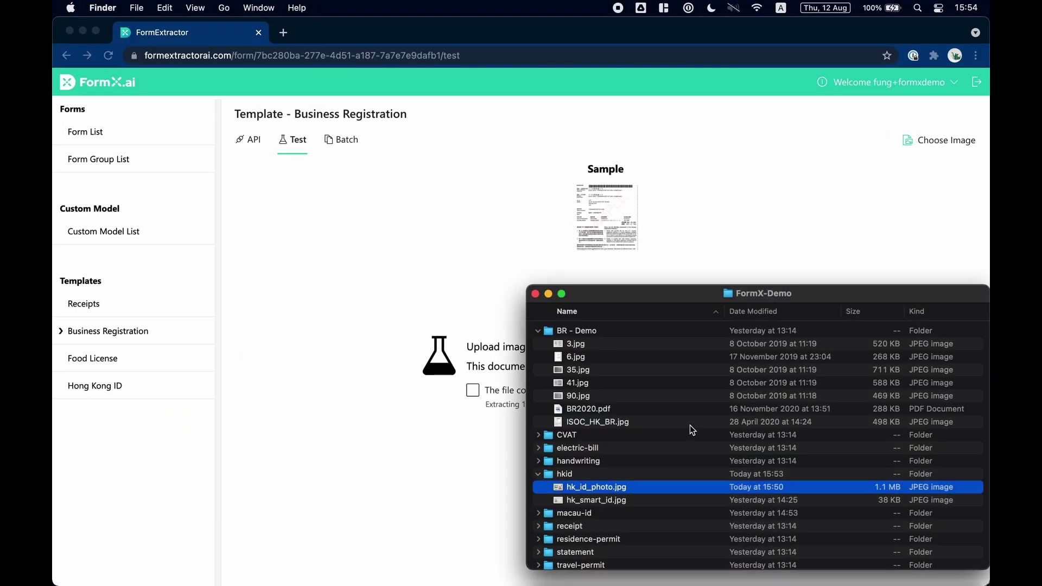
left_click(607, 397)
key("space")
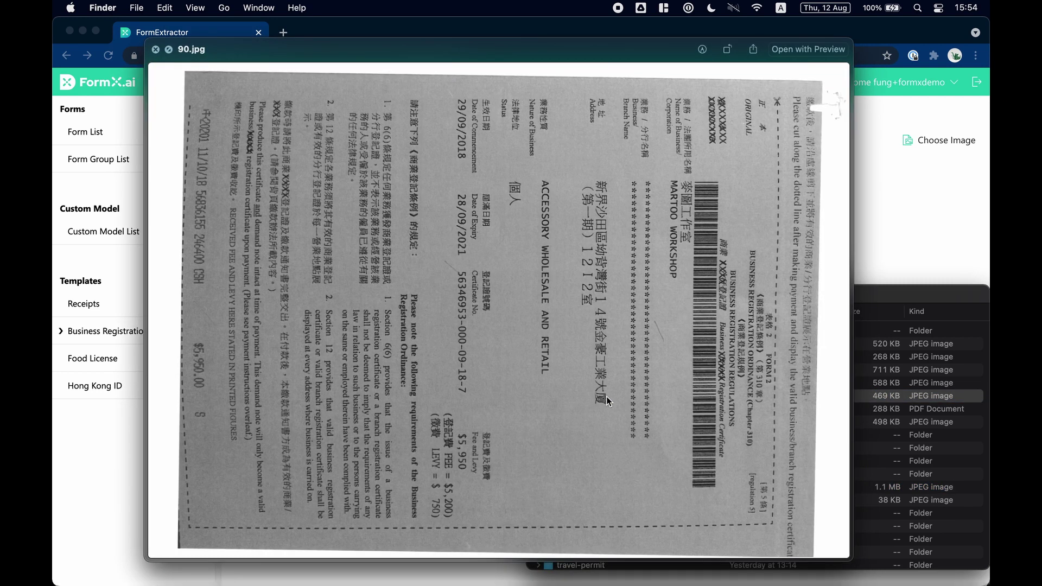
key("space")
left_click_drag(606, 396, 449, 422)
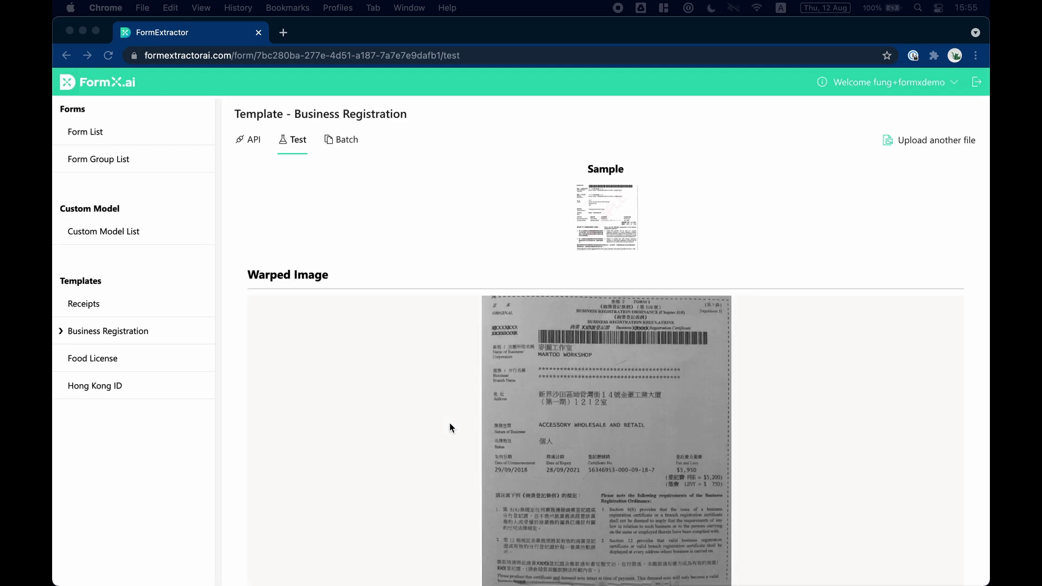
Examine the template's extracted certificate fields, including dates, certificate number, address and company names, and review the JSON output
scroll(449, 422, "down", 8)
scroll(449, 422, "down", 10)
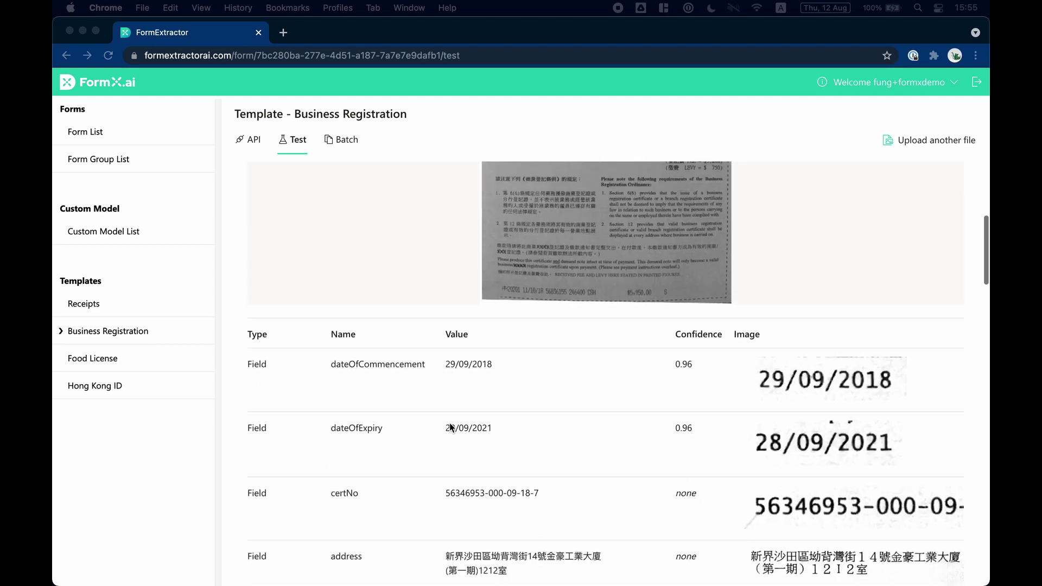
scroll(450, 422, "down", 8)
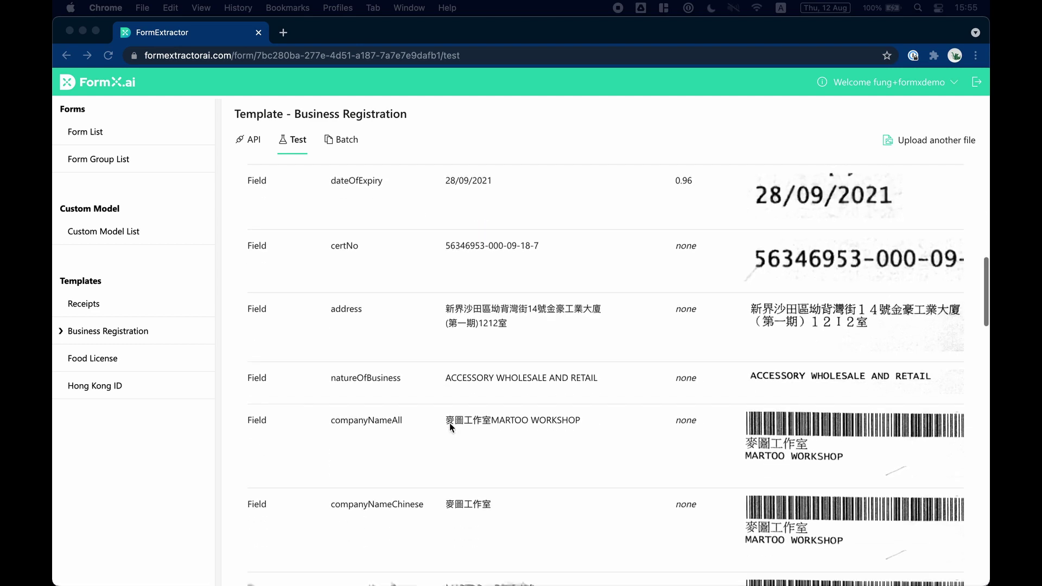
scroll(450, 427, "down", 3)
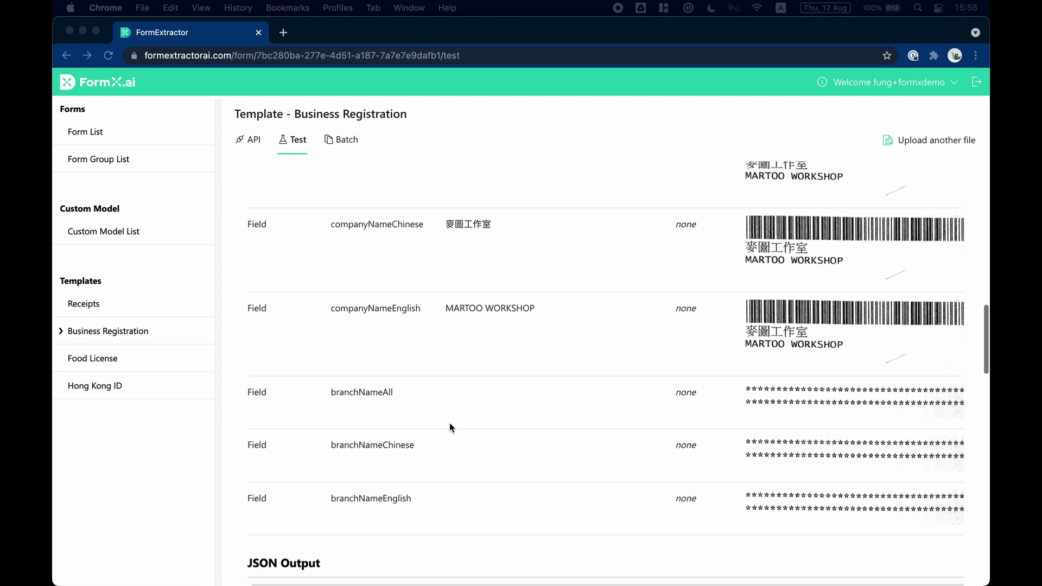
scroll(449, 427, "down", 17)
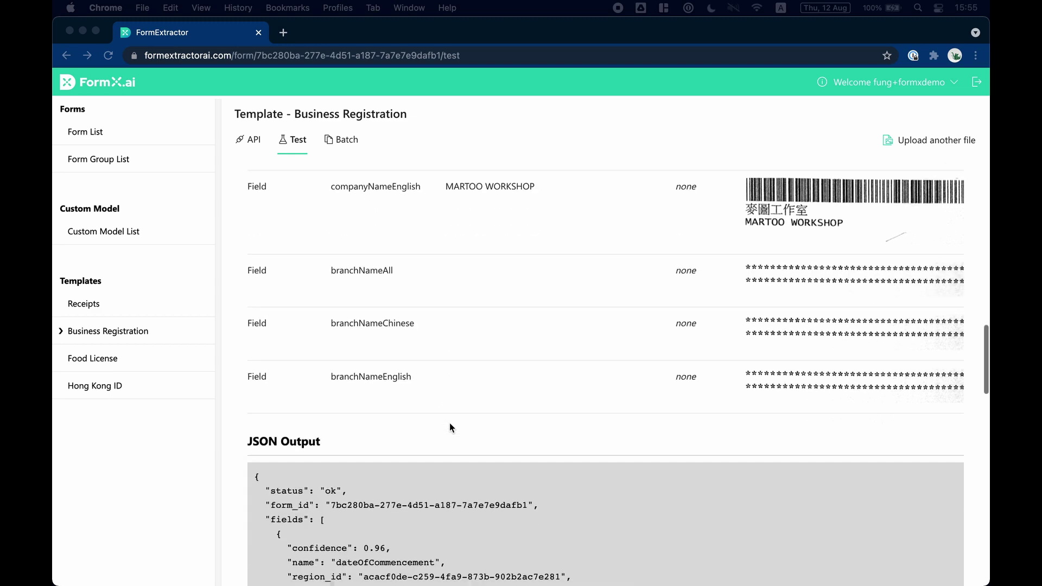
scroll(450, 422, "down", 20)
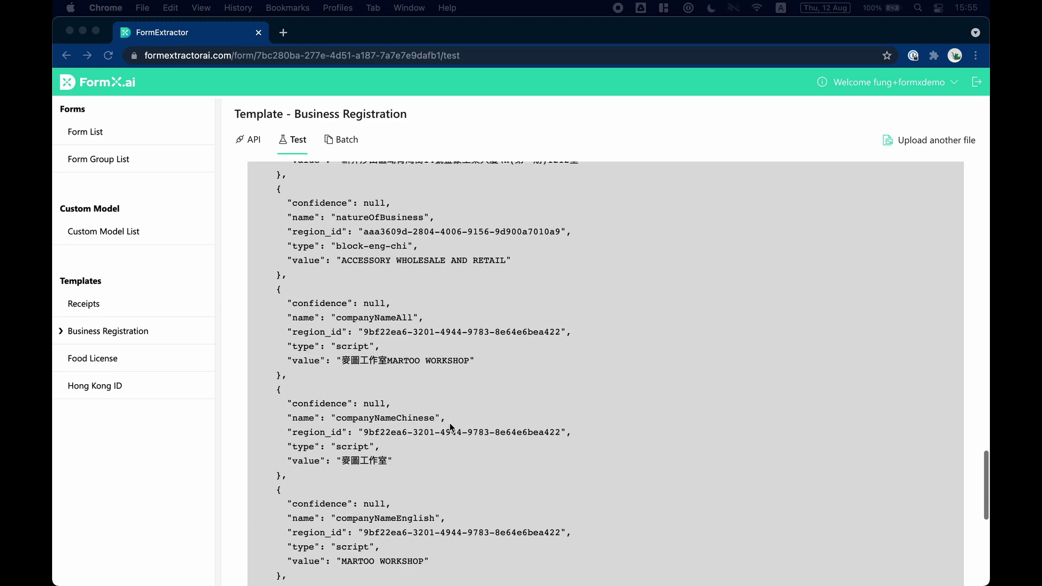
scroll(449, 422, "up", 20)
scroll(584, 193, "up", 12)
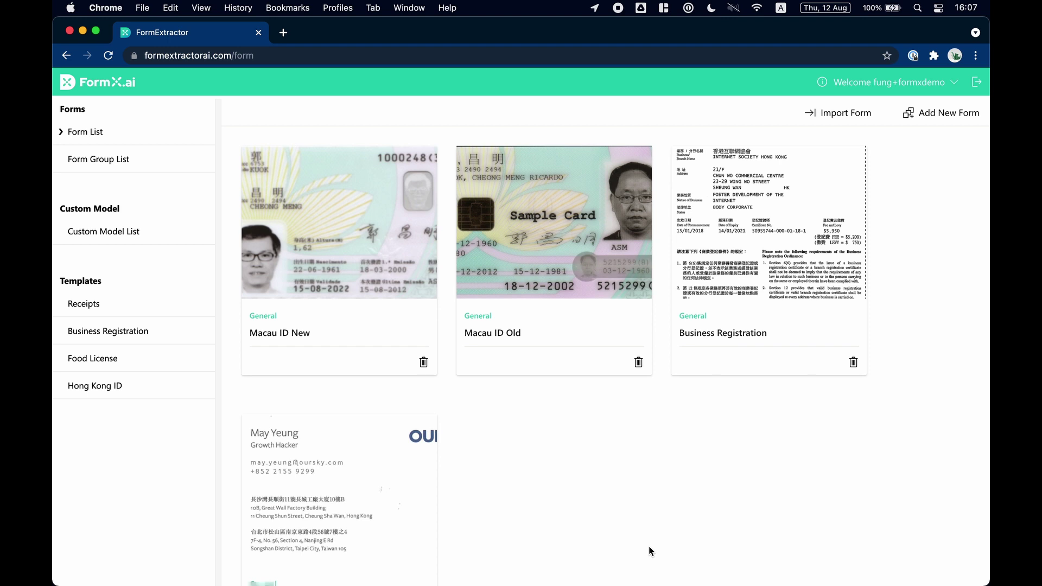
Create a form group named Macau ID in By Anchor mode and open it for editing
left_click(101, 161)
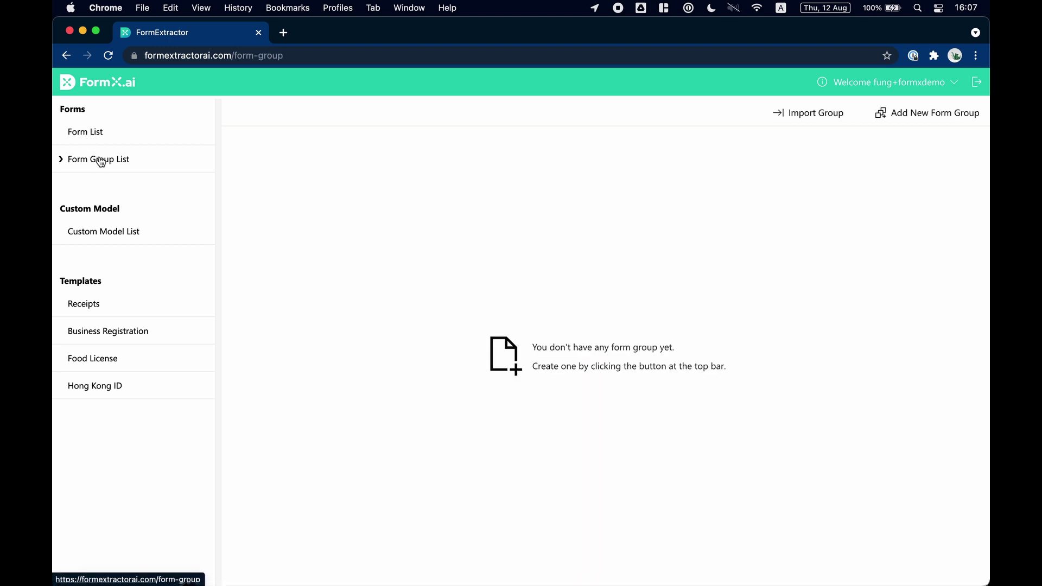
left_click(929, 109)
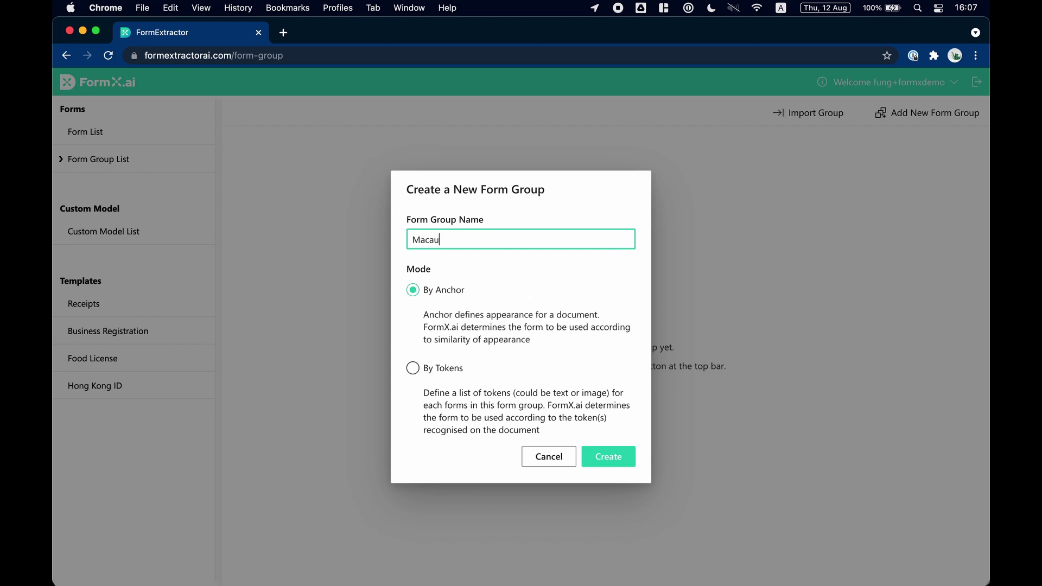
left_click(610, 458)
left_click(389, 251)
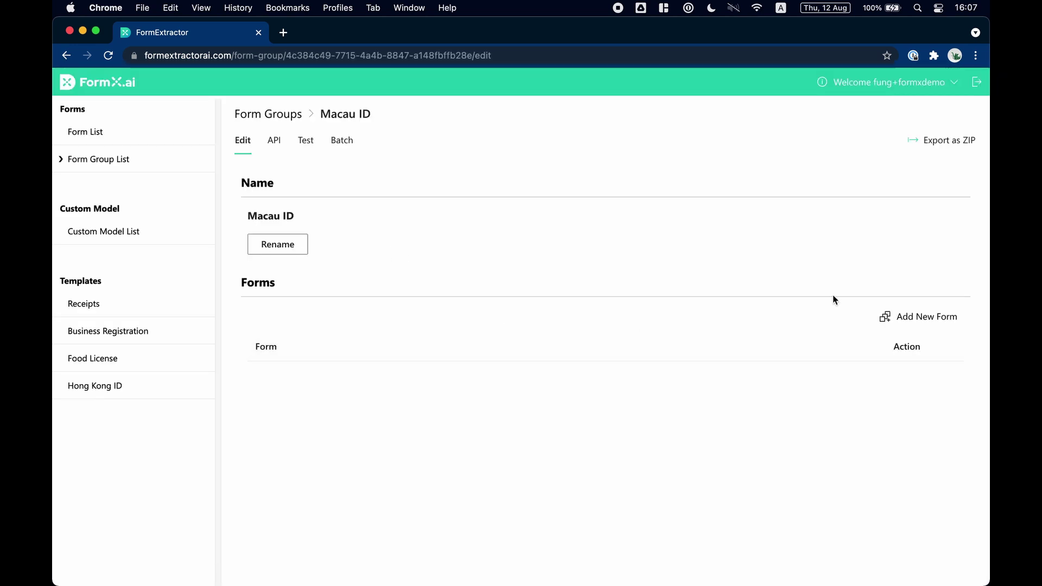
Add the Macau ID New and Macau ID Old forms to the Macau ID form group
left_click(894, 320)
left_click(564, 323)
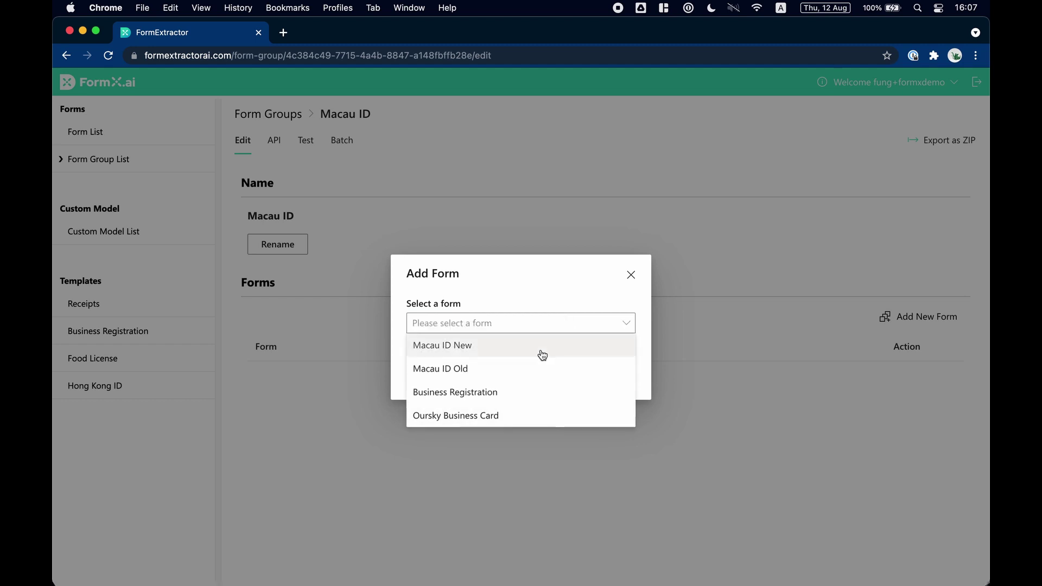
left_click(543, 355)
left_click(611, 375)
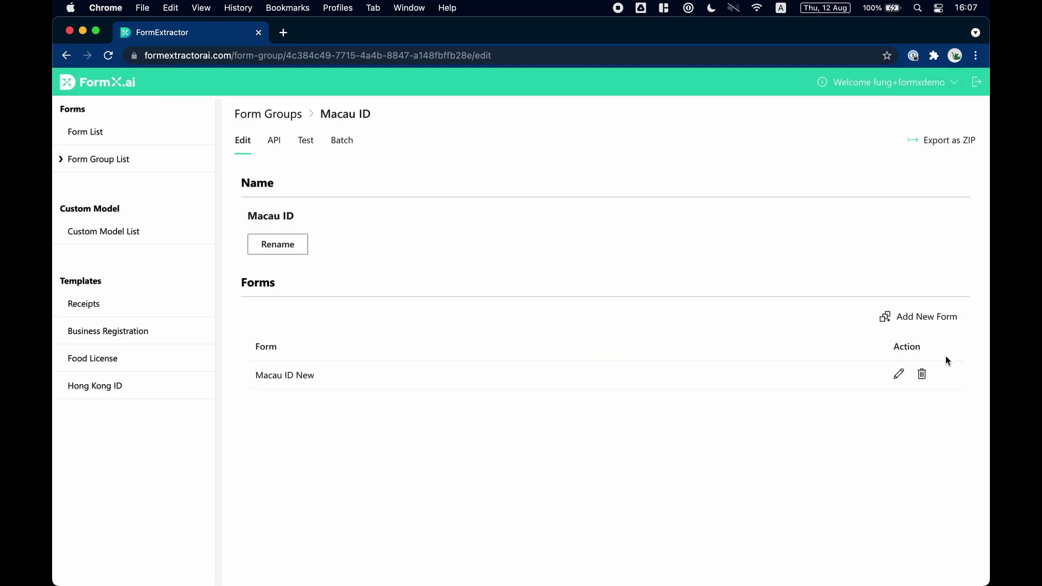
left_click(942, 319)
left_click(589, 327)
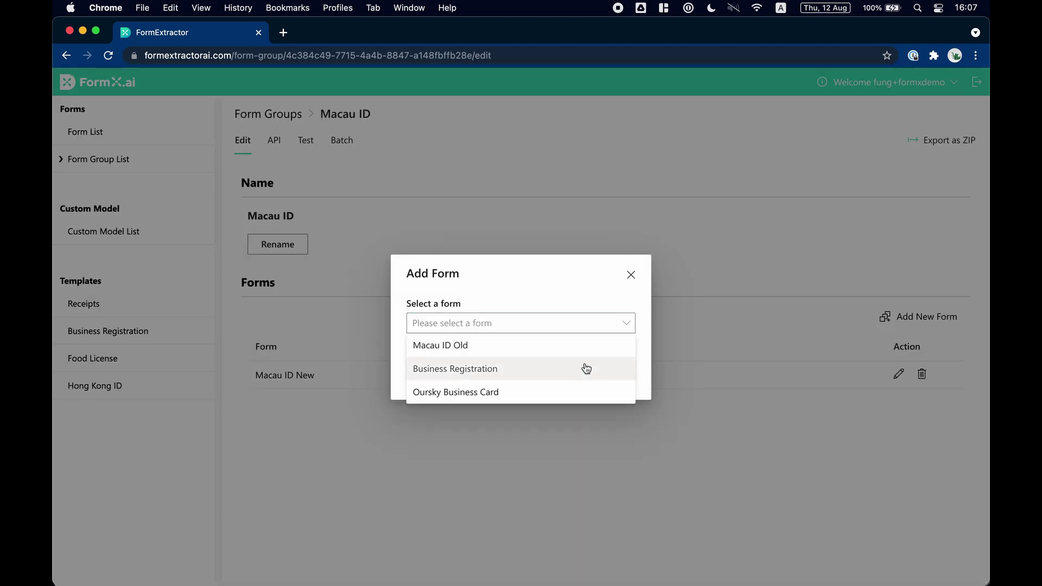
left_click(588, 351)
left_click(610, 372)
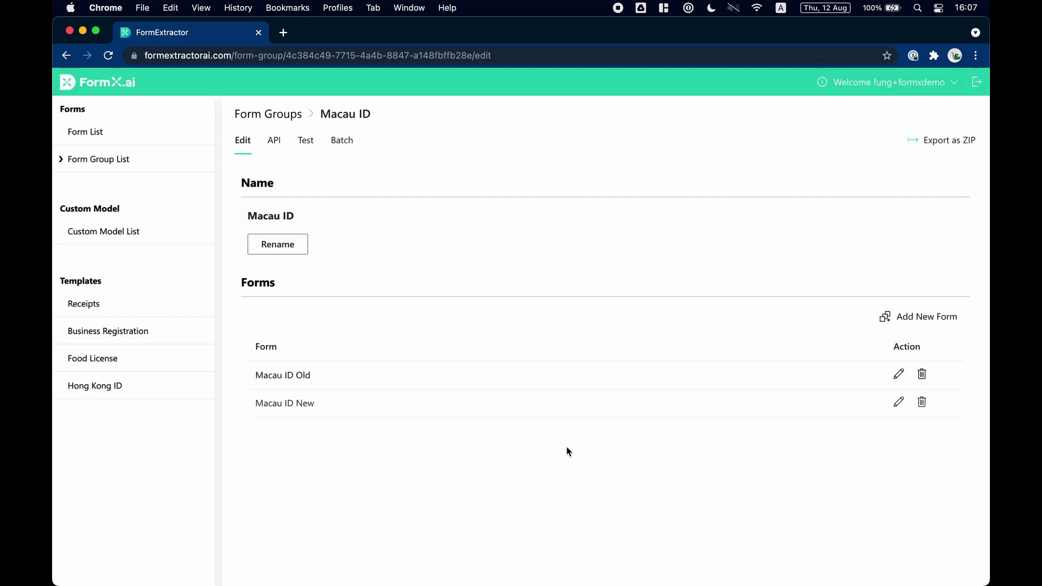
Test the form group with Macau-id-old-test.jpg from the macau-id folder, previewing the card in Finder before uploading it
left_click(304, 142)
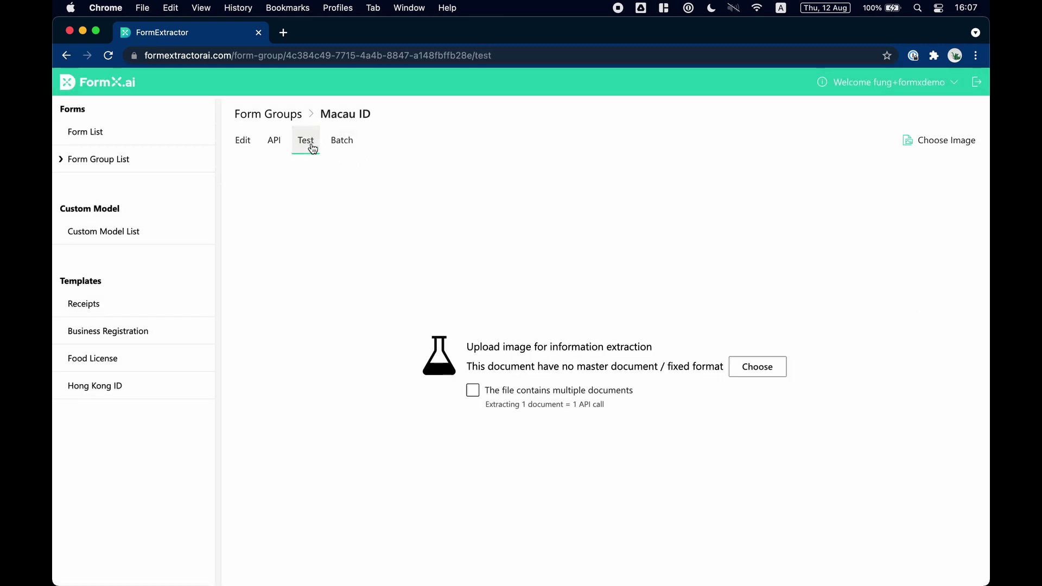
key("ctrl+Up")
left_click(772, 433)
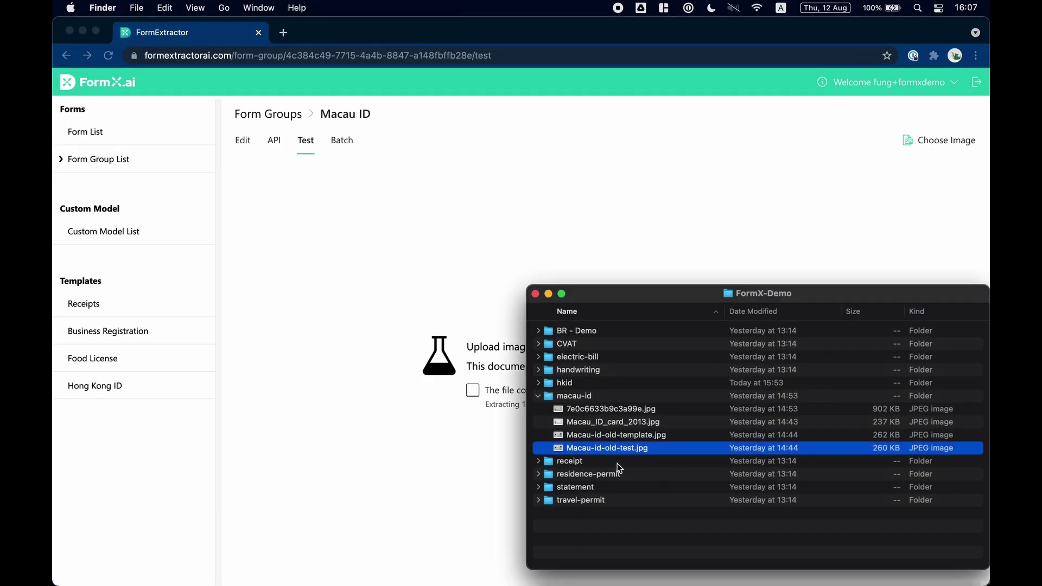
key("space")
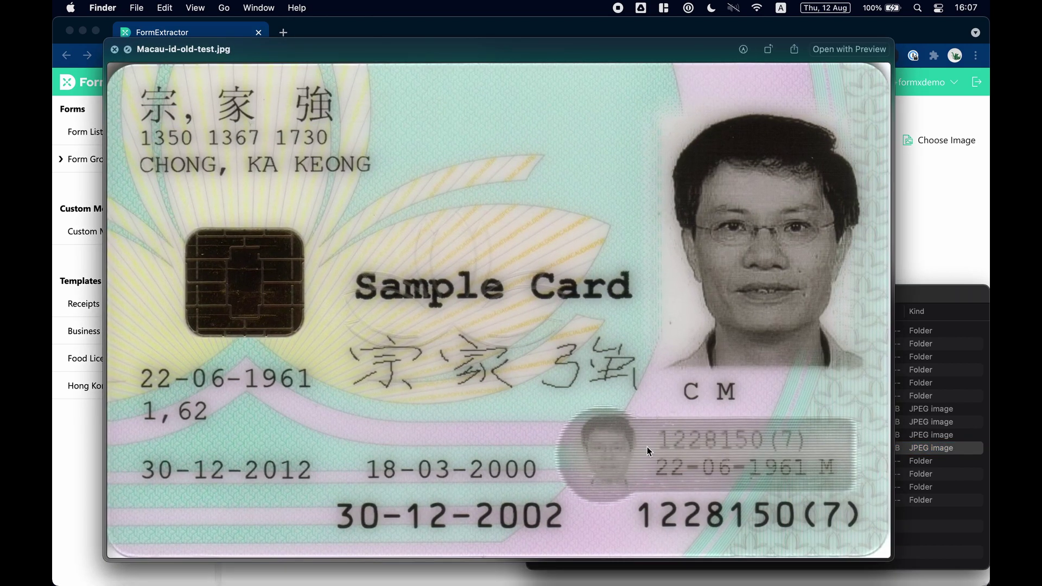
key("space")
left_click_drag(624, 450, 383, 394)
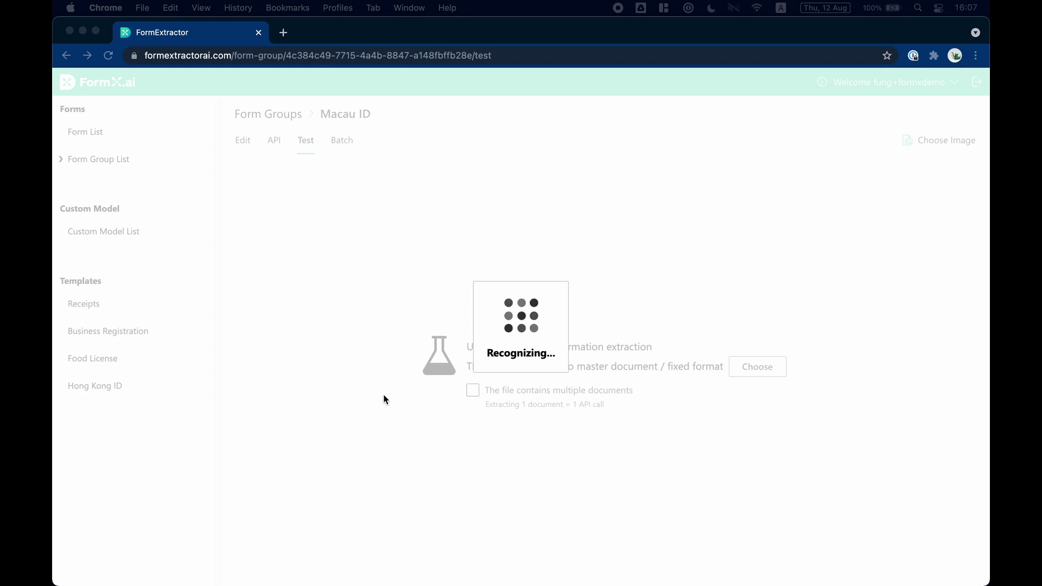
Examine the extracted name, issue date and ID number fields, then highlight the form_id value in the JSON output
scroll(383, 399, "down", 6)
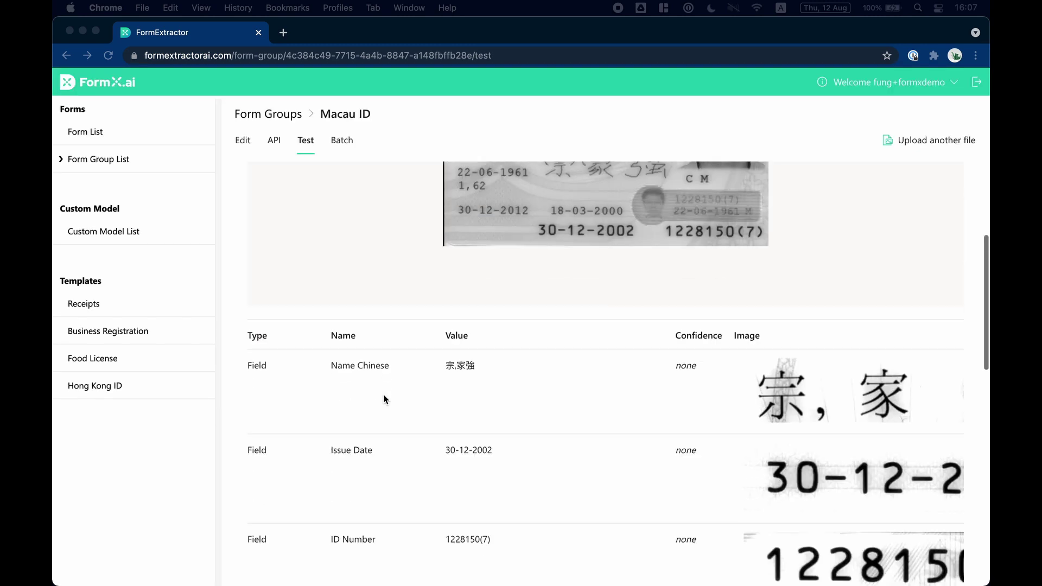
scroll(383, 399, "down", 3)
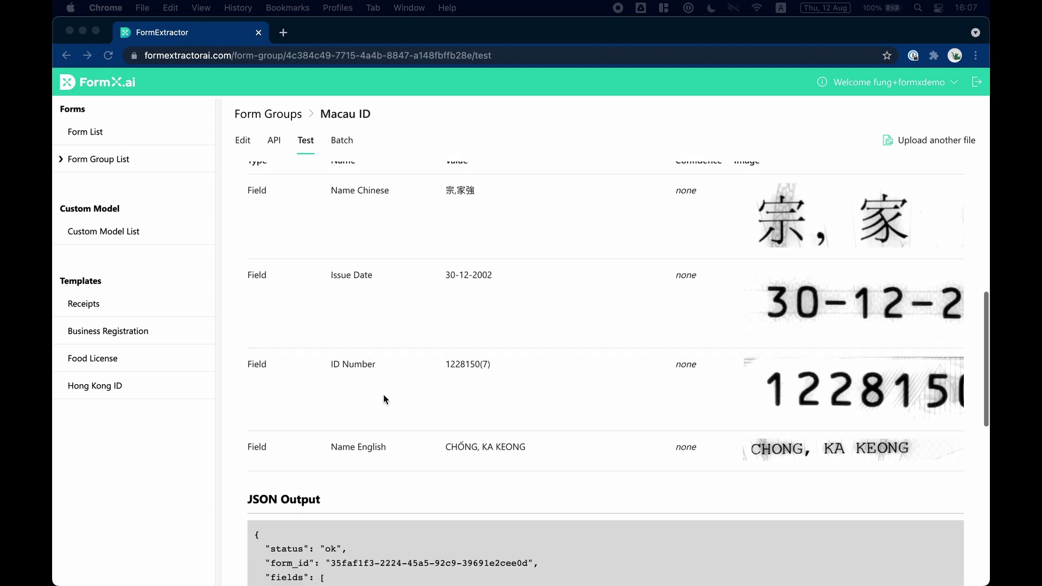
scroll(384, 399, "down", 7)
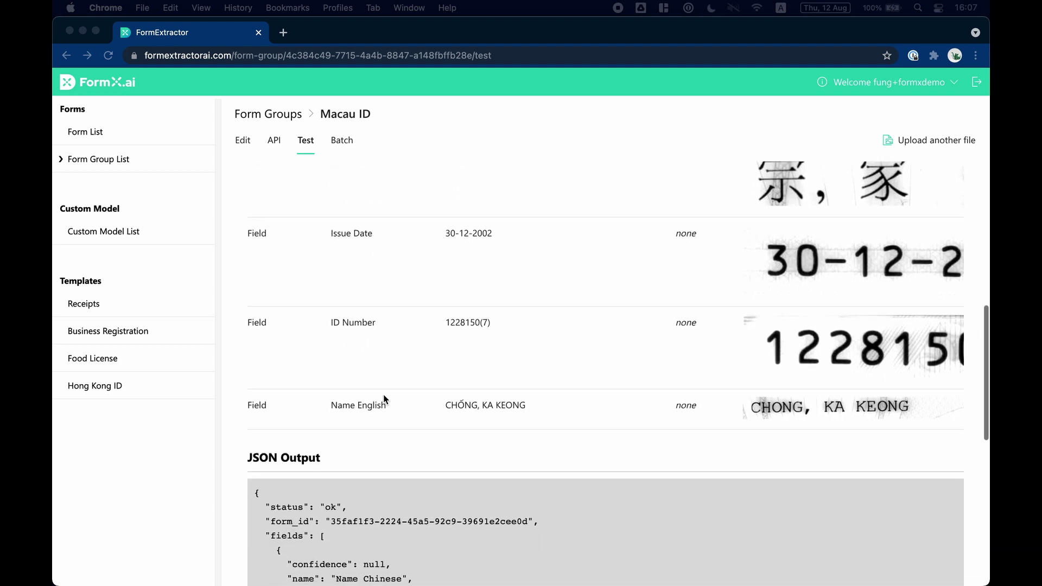
scroll(384, 399, "down", 3)
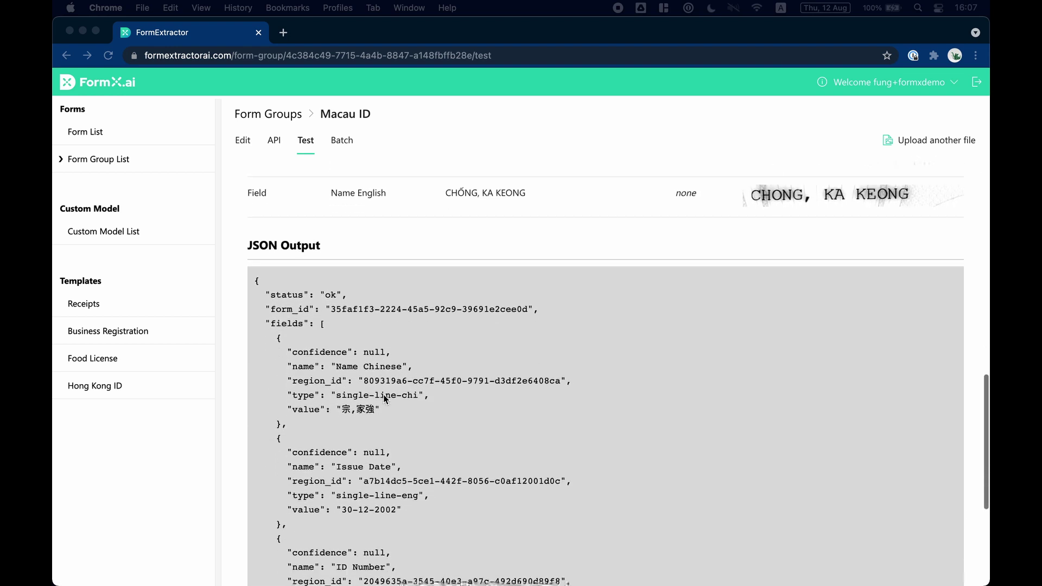
scroll(384, 399, "down", 1)
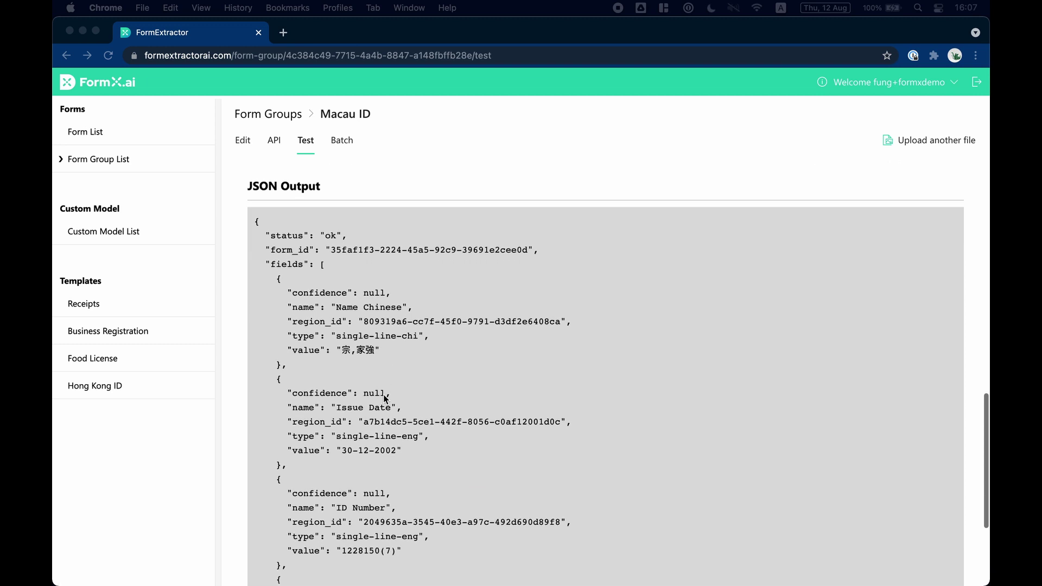
left_click(329, 246)
left_click_drag(330, 247, 532, 258)
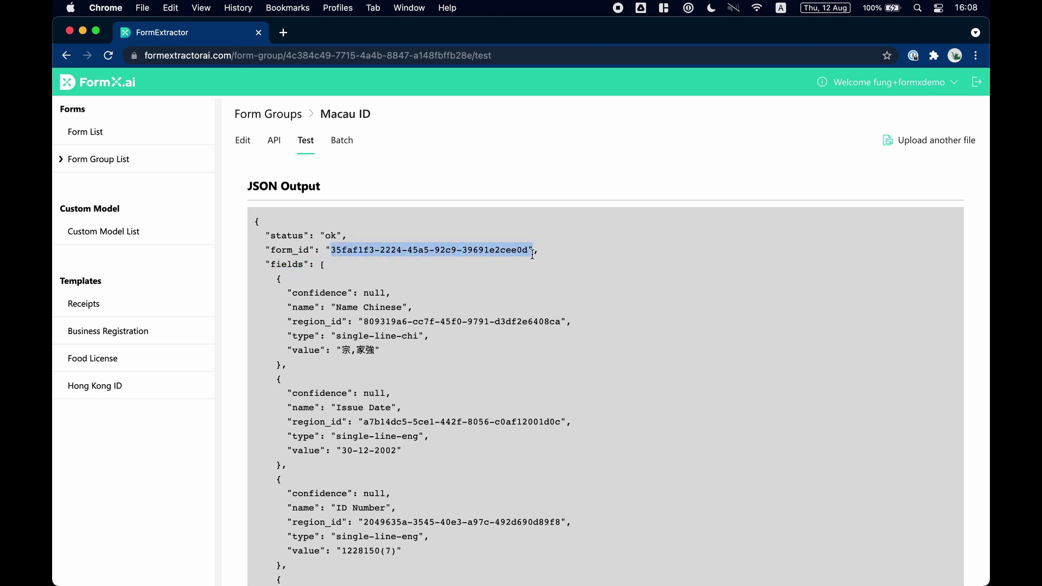